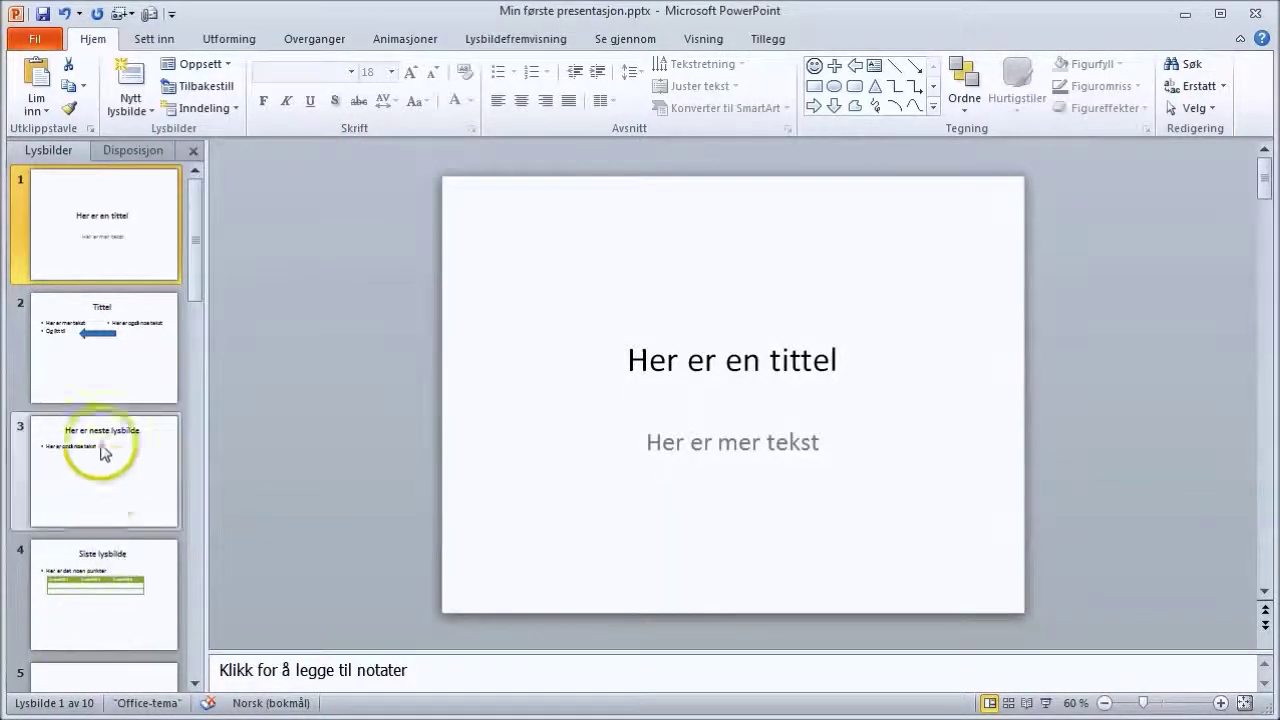
On Utforming, confirm the slide size stays Skjermfremvisning (4:3), 25.4 × 19.05 cm, landscape.
click(232, 40)
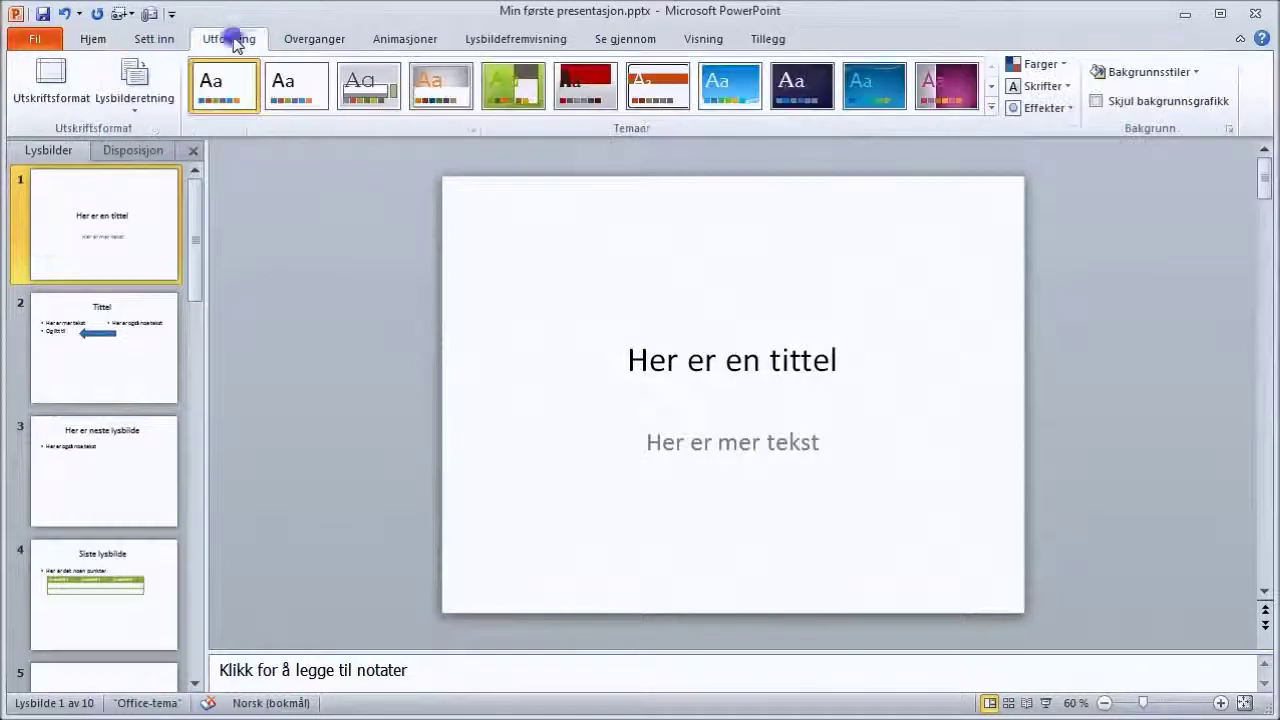
click(47, 85)
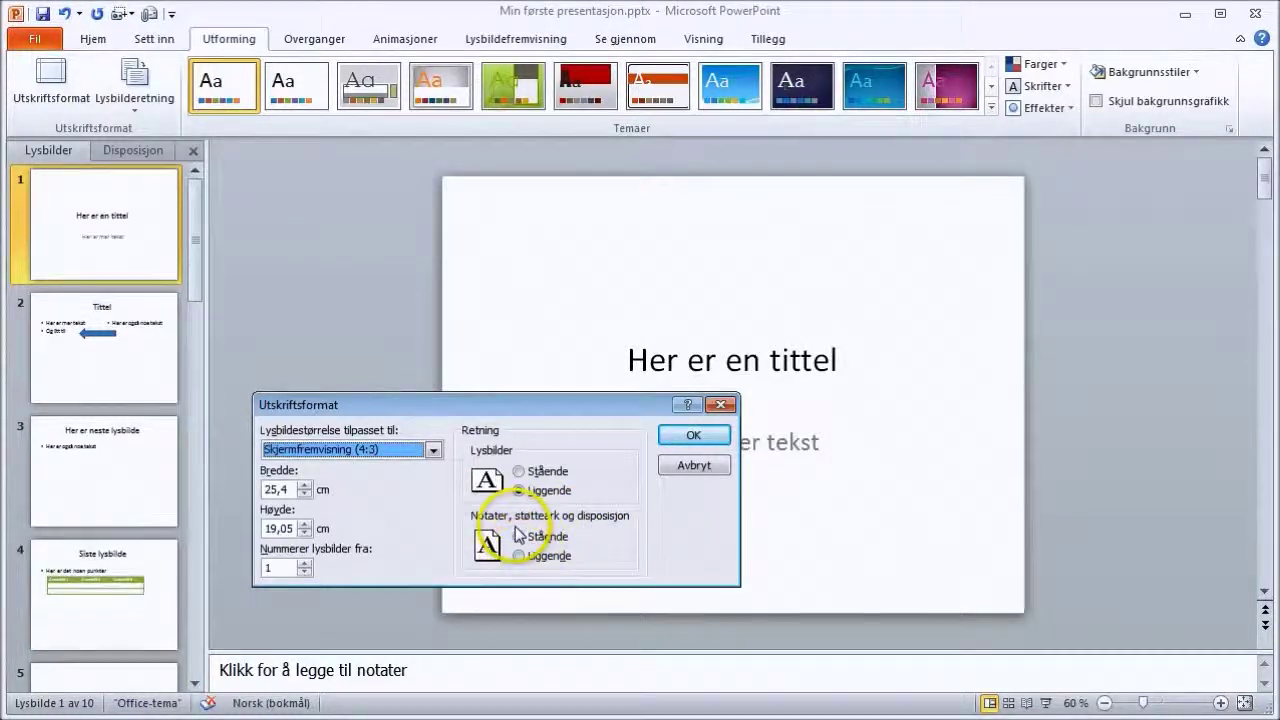
click(694, 466)
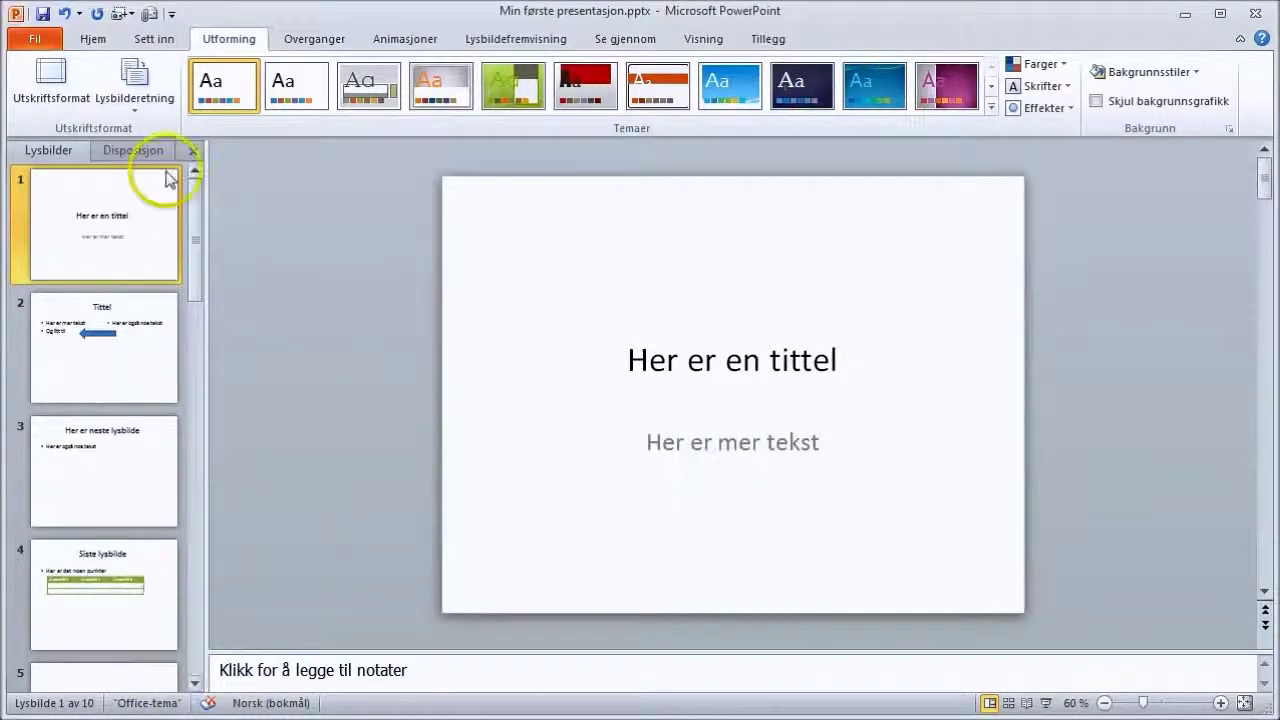
click(145, 120)
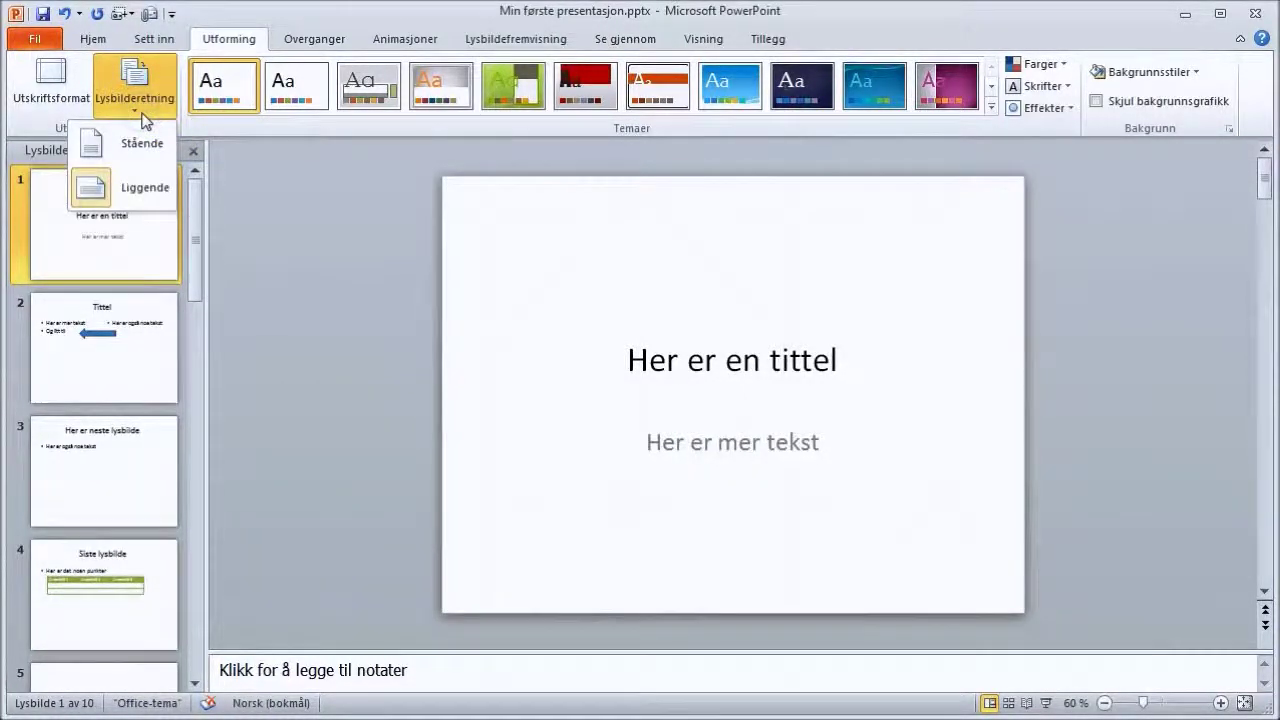
click(140, 142)
click(135, 117)
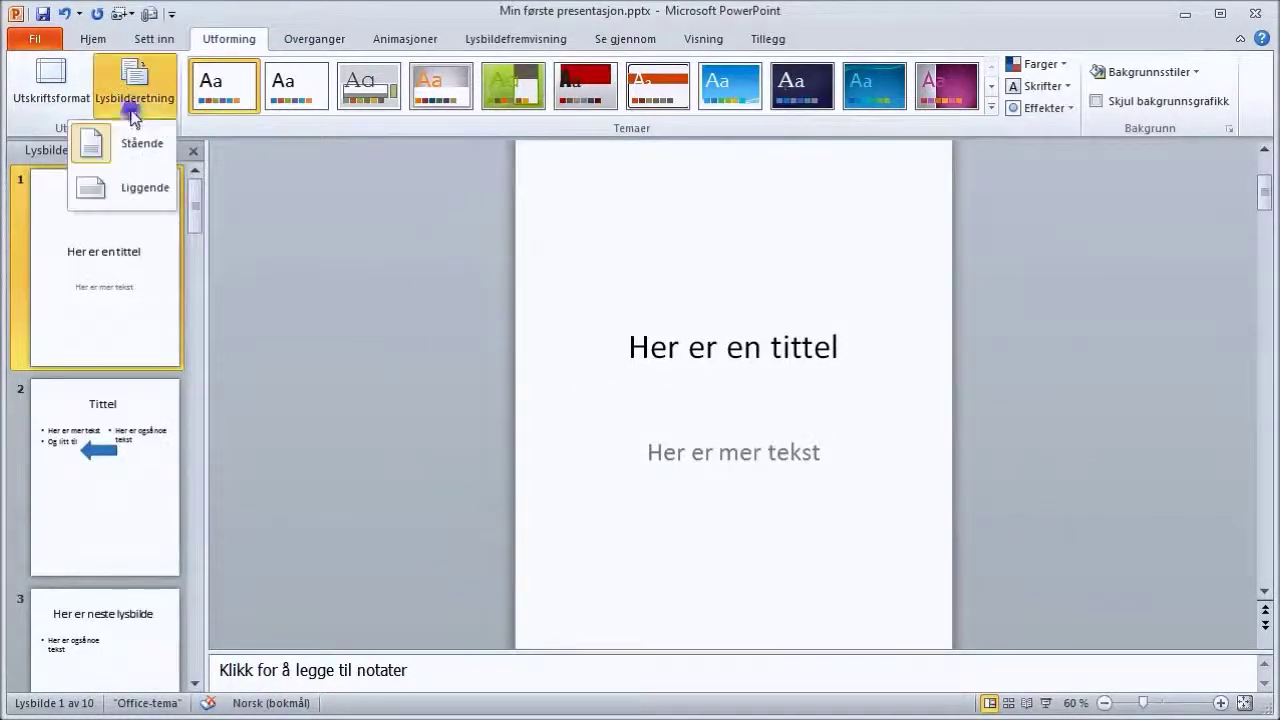
click(135, 190)
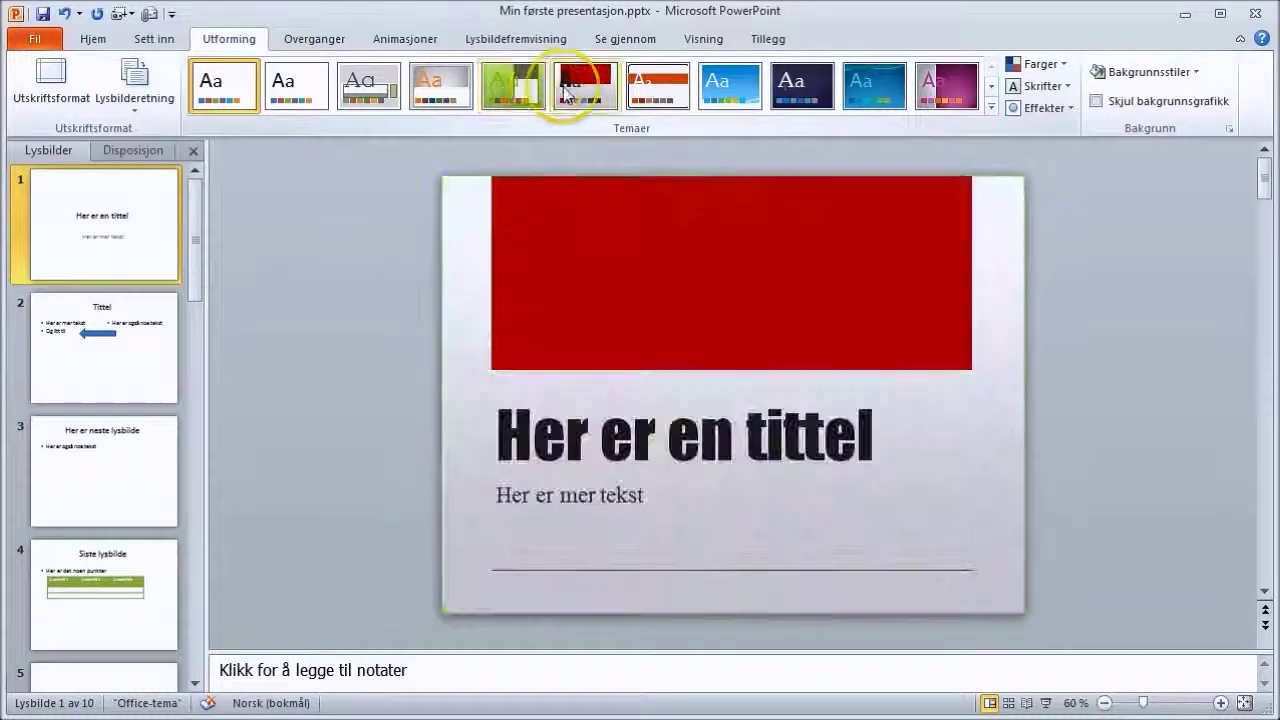
Try a green theme, then apply the Office.com Decatur theme to all slides and view slide 2.
click(531, 96)
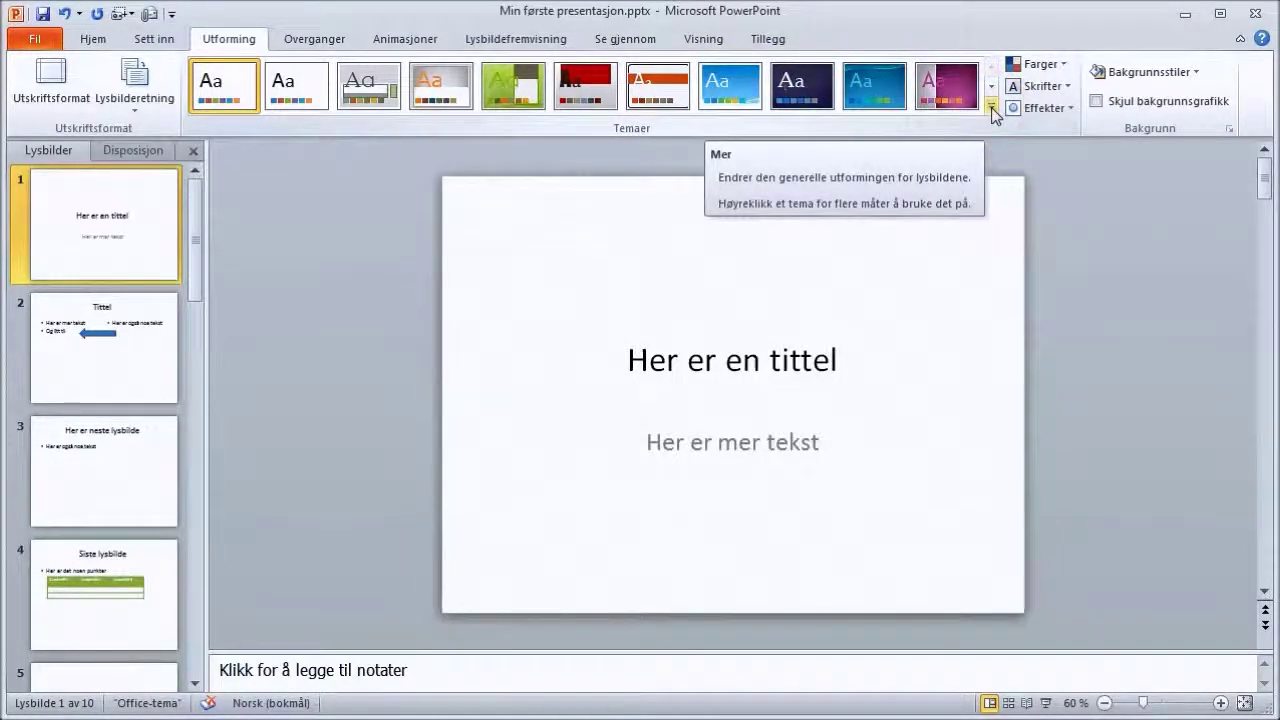
click(991, 107)
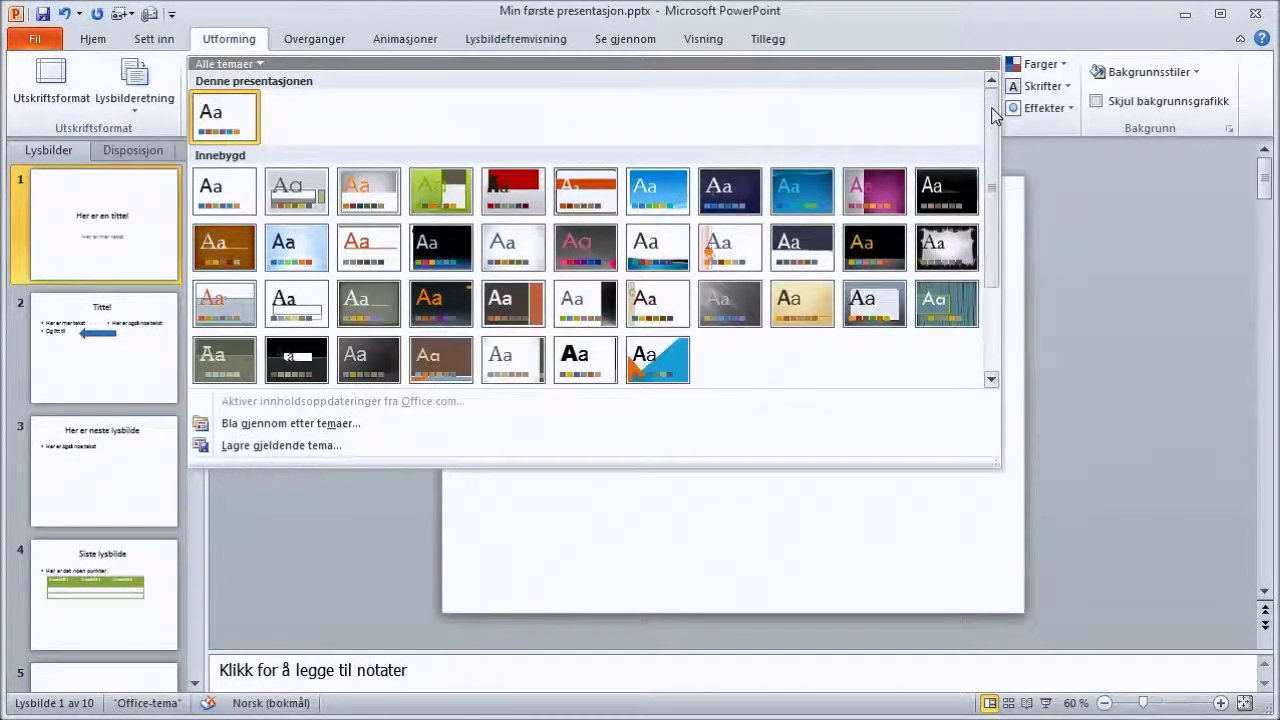
drag(993, 152, 994, 234)
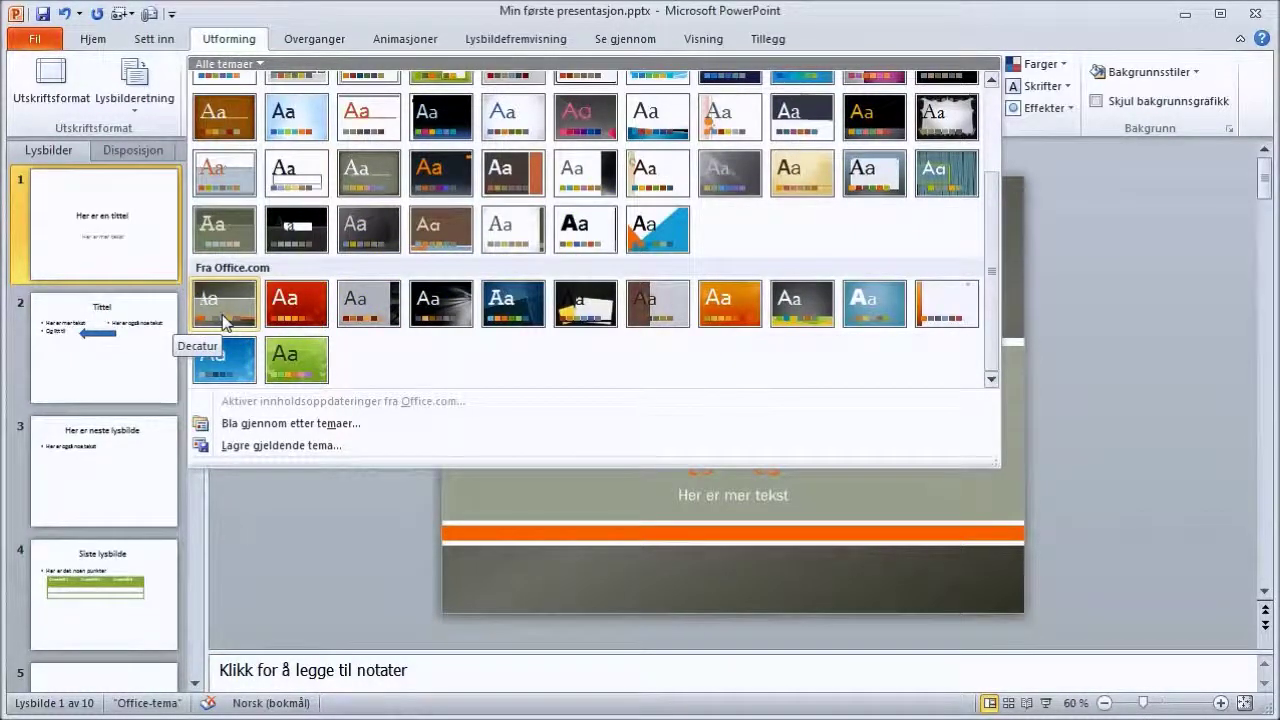
click(224, 320)
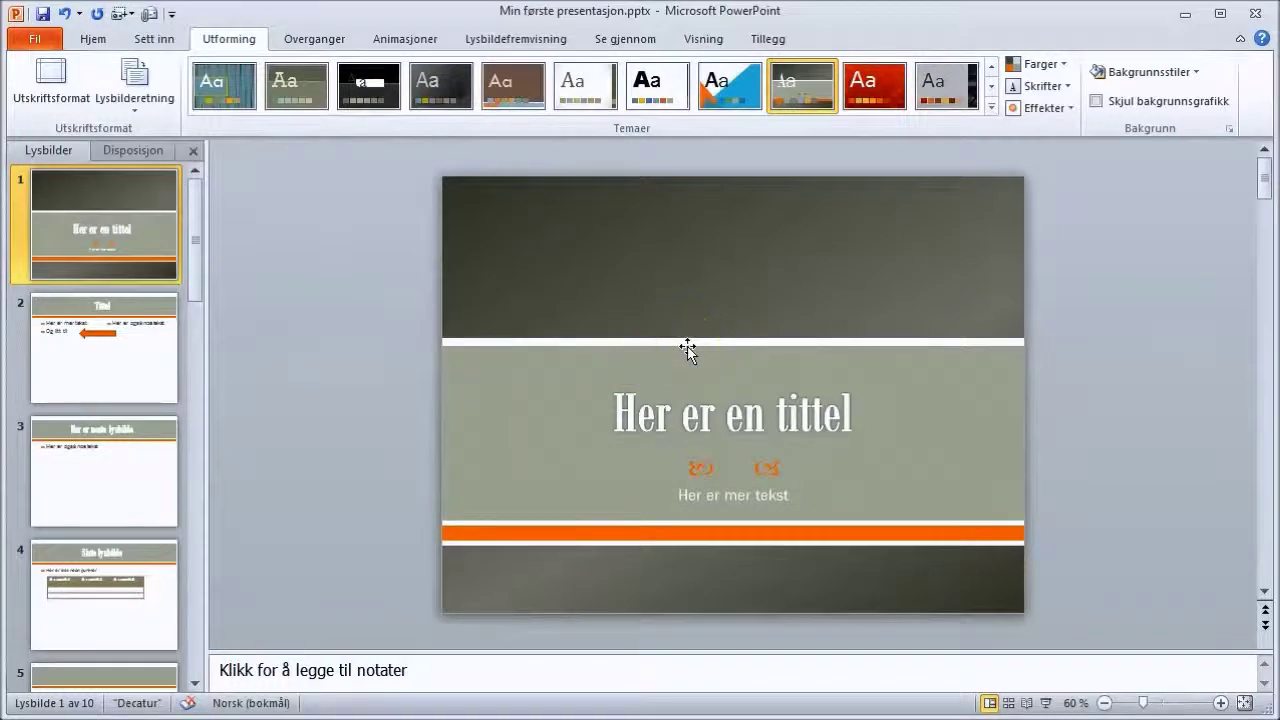
click(140, 362)
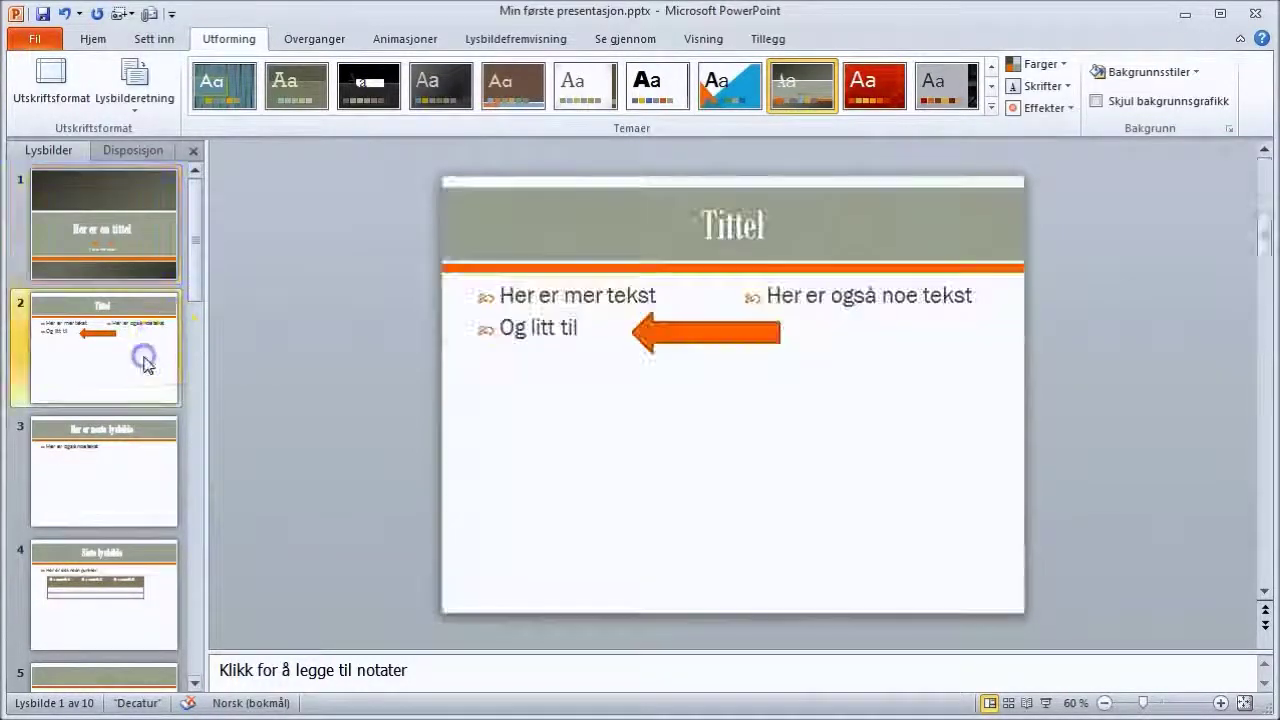
click(150, 466)
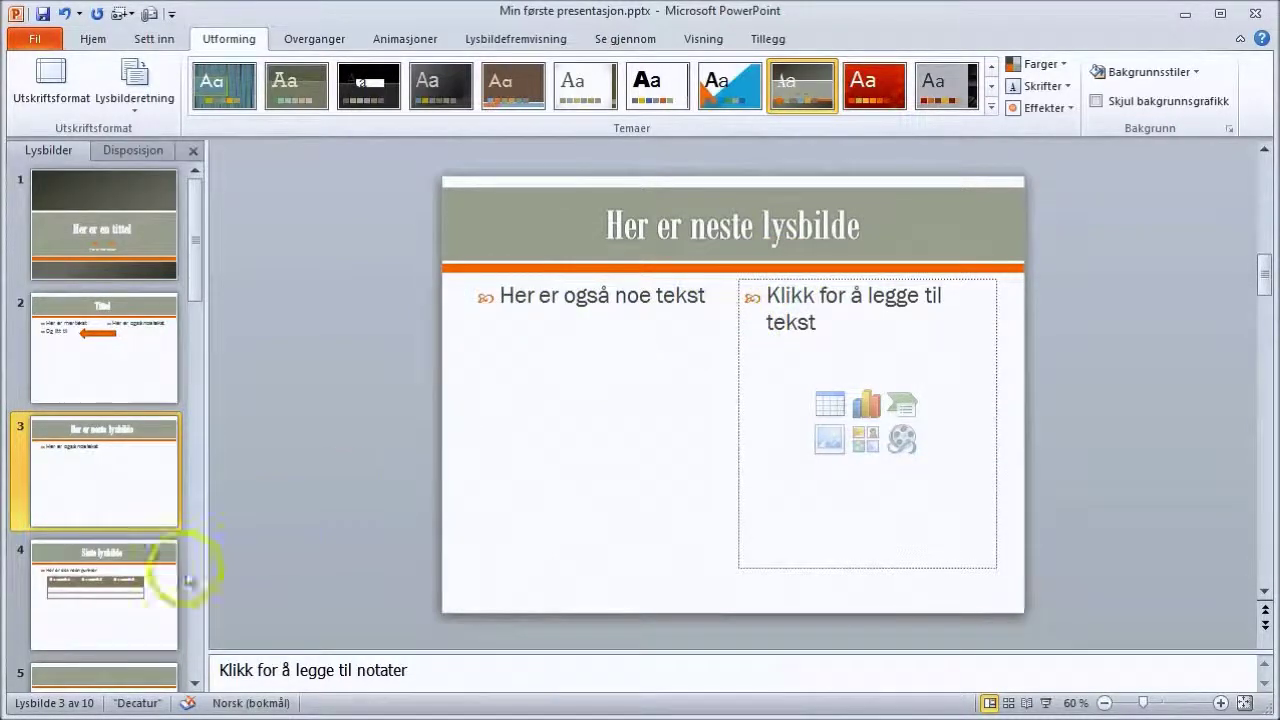
click(130, 596)
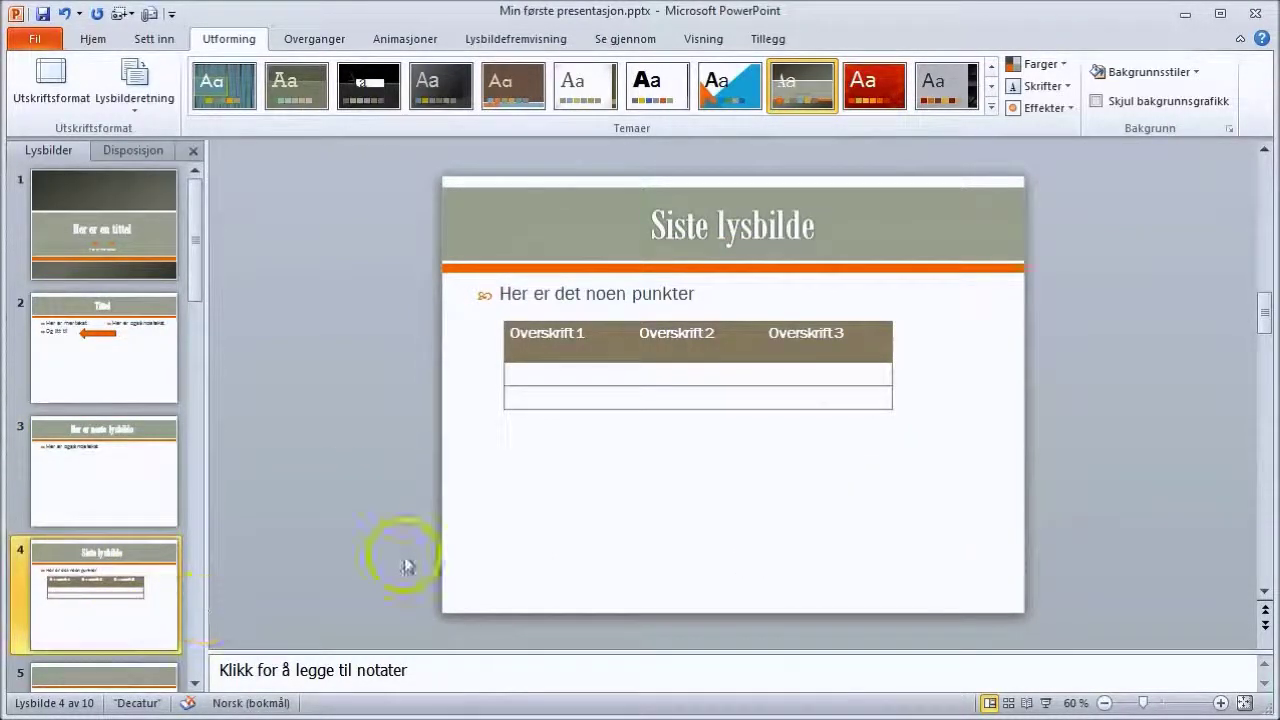
click(137, 678)
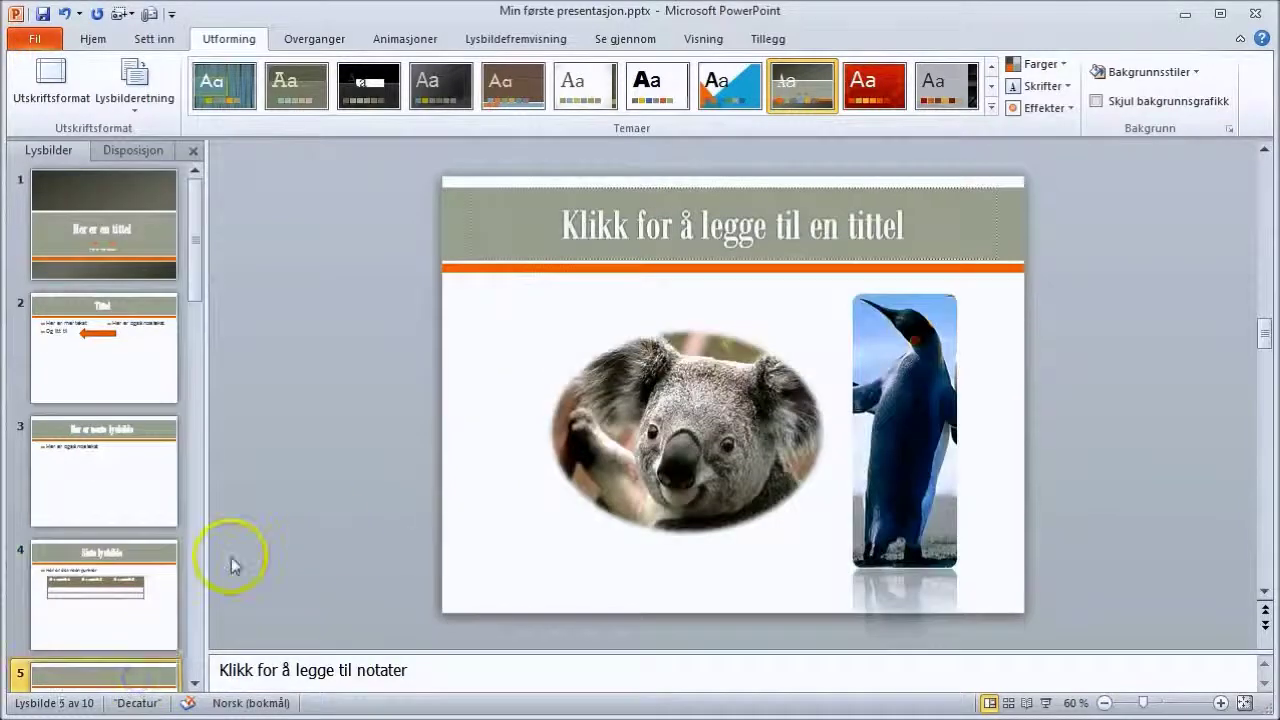
scroll(163, 566, down, 4)
click(125, 593)
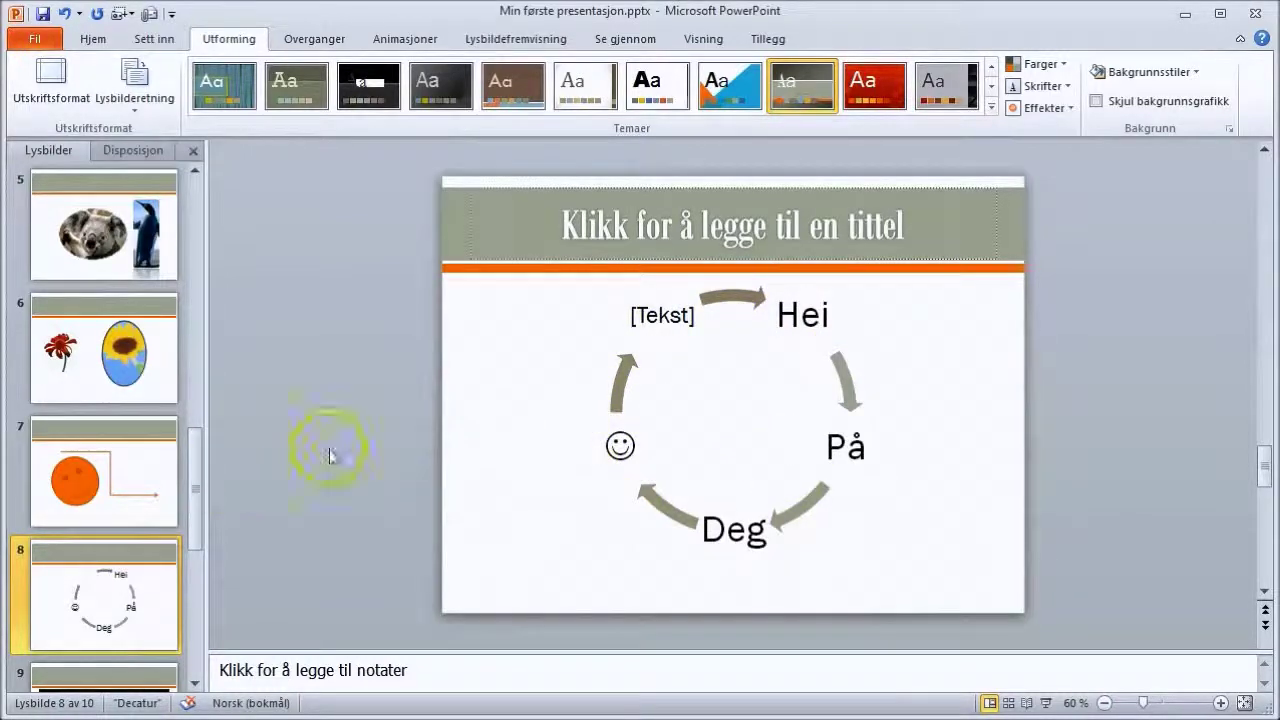
drag(194, 488, 190, 205)
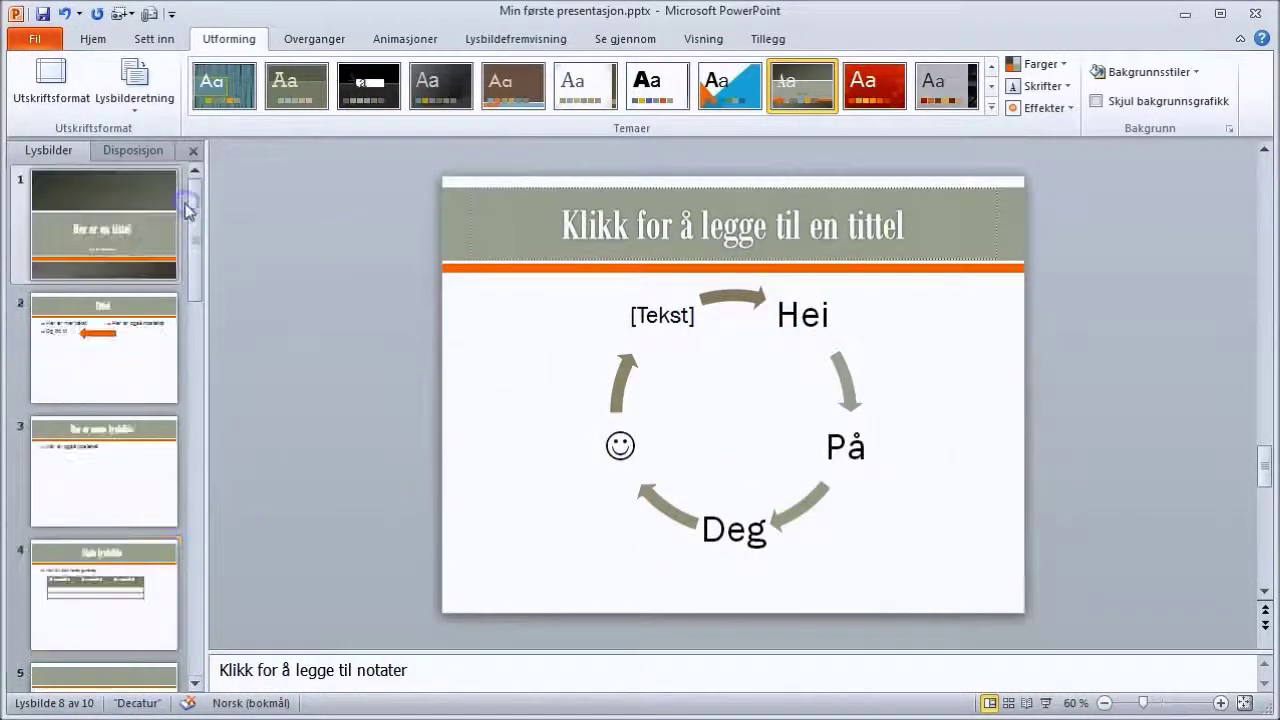
click(130, 215)
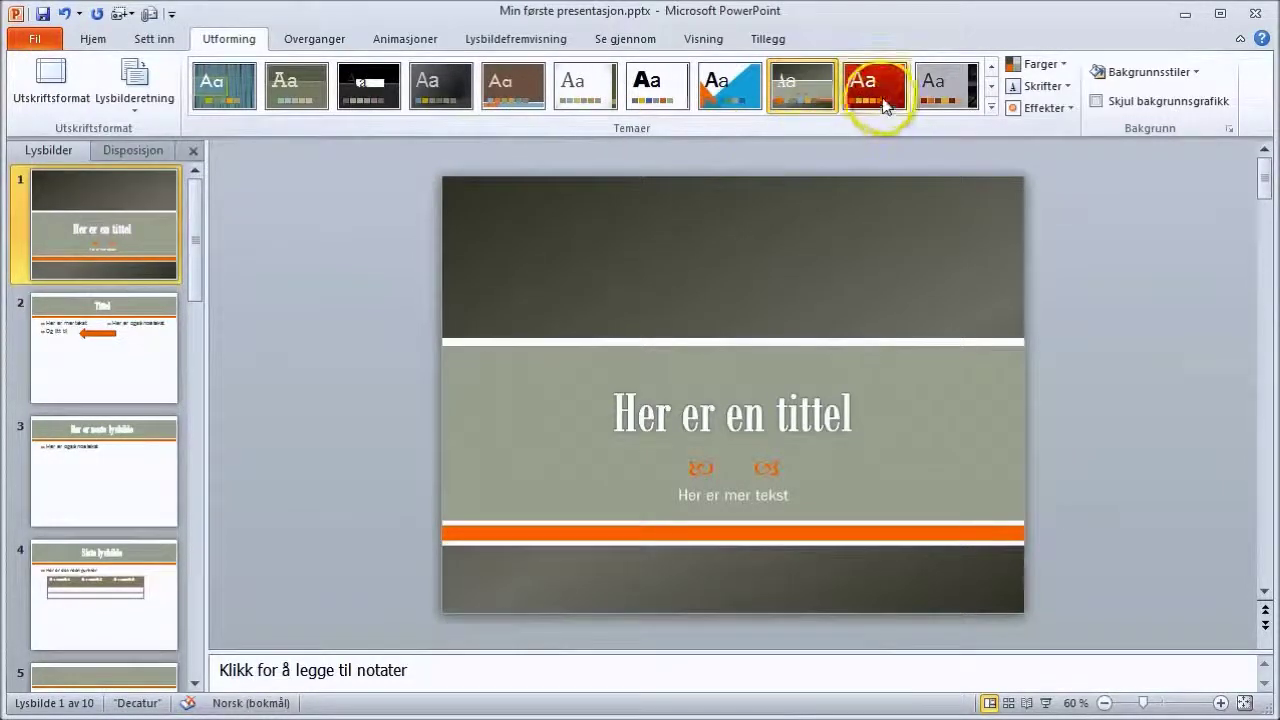
Apply Innbundet colours, Avistrykk fonts (Impact/Times New Roman) and Livlig effects to the theme.
click(1045, 66)
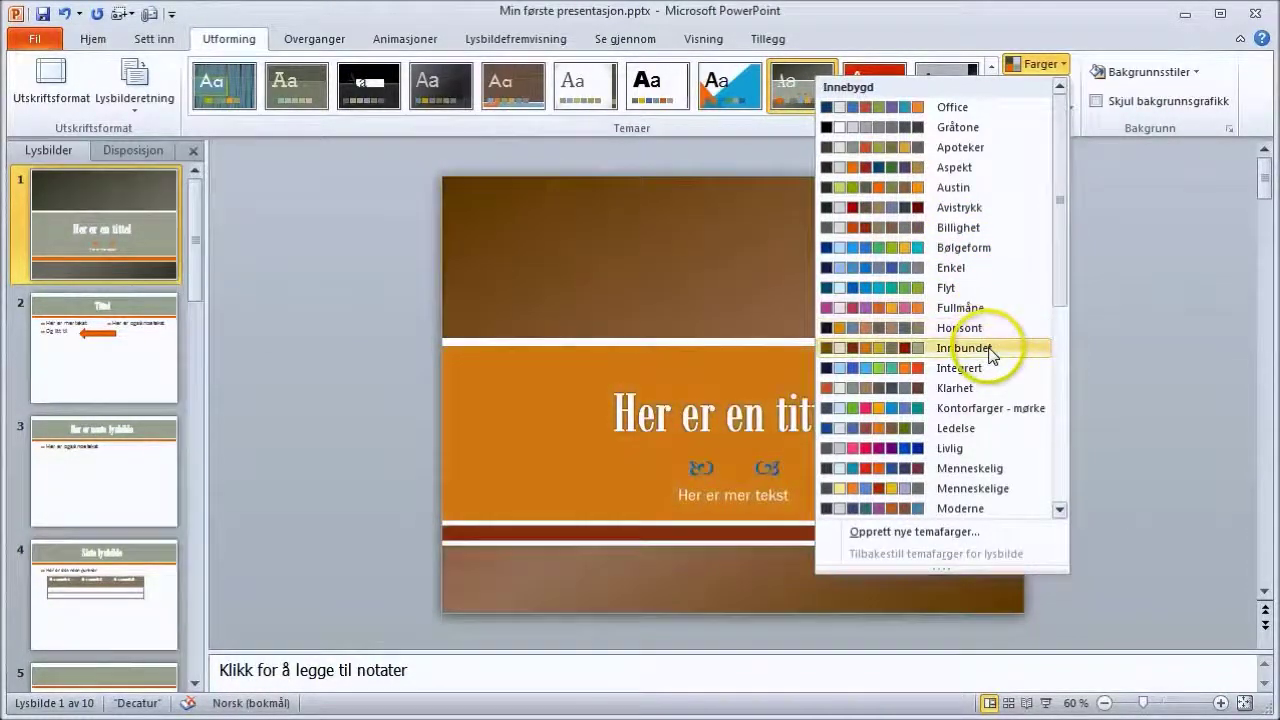
click(988, 347)
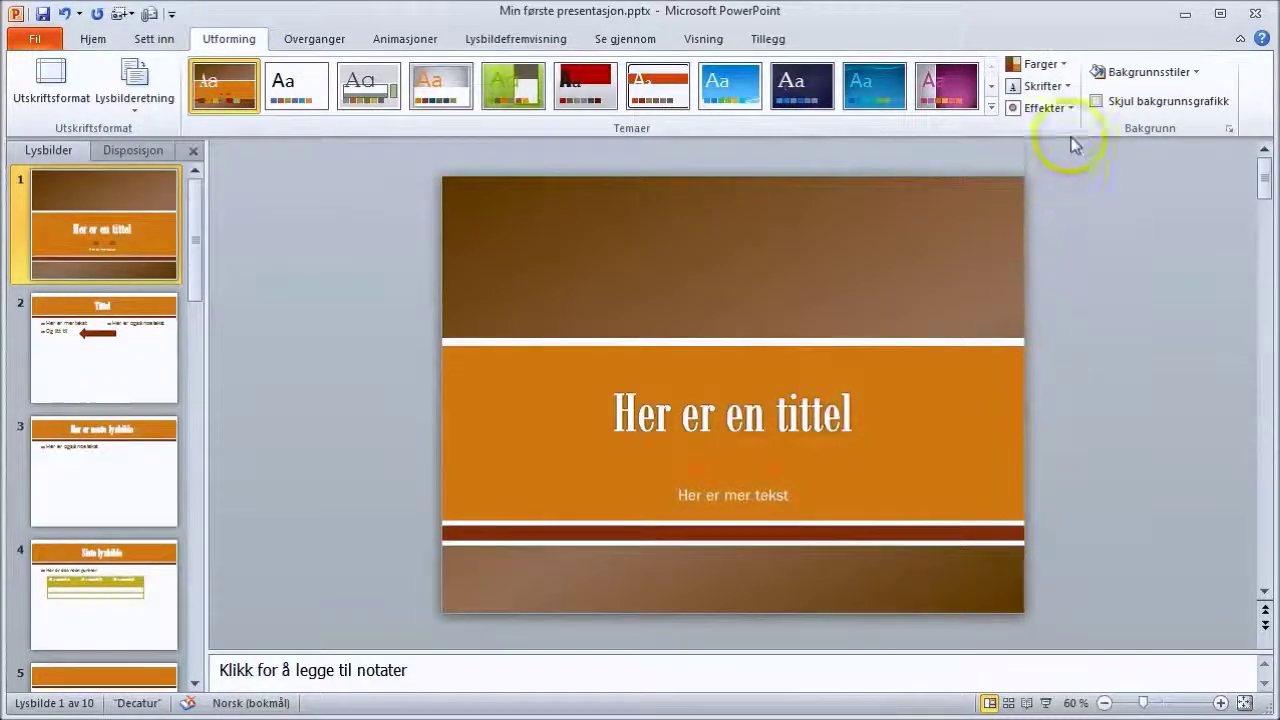
click(1066, 88)
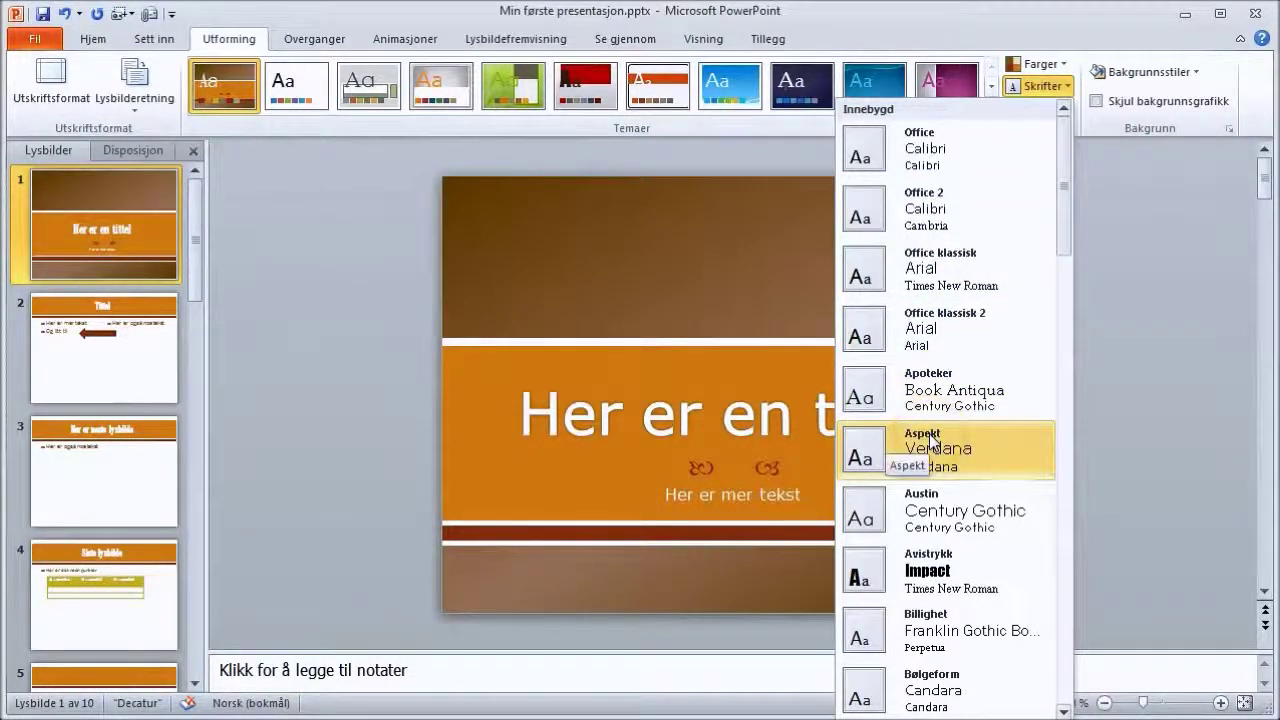
click(910, 570)
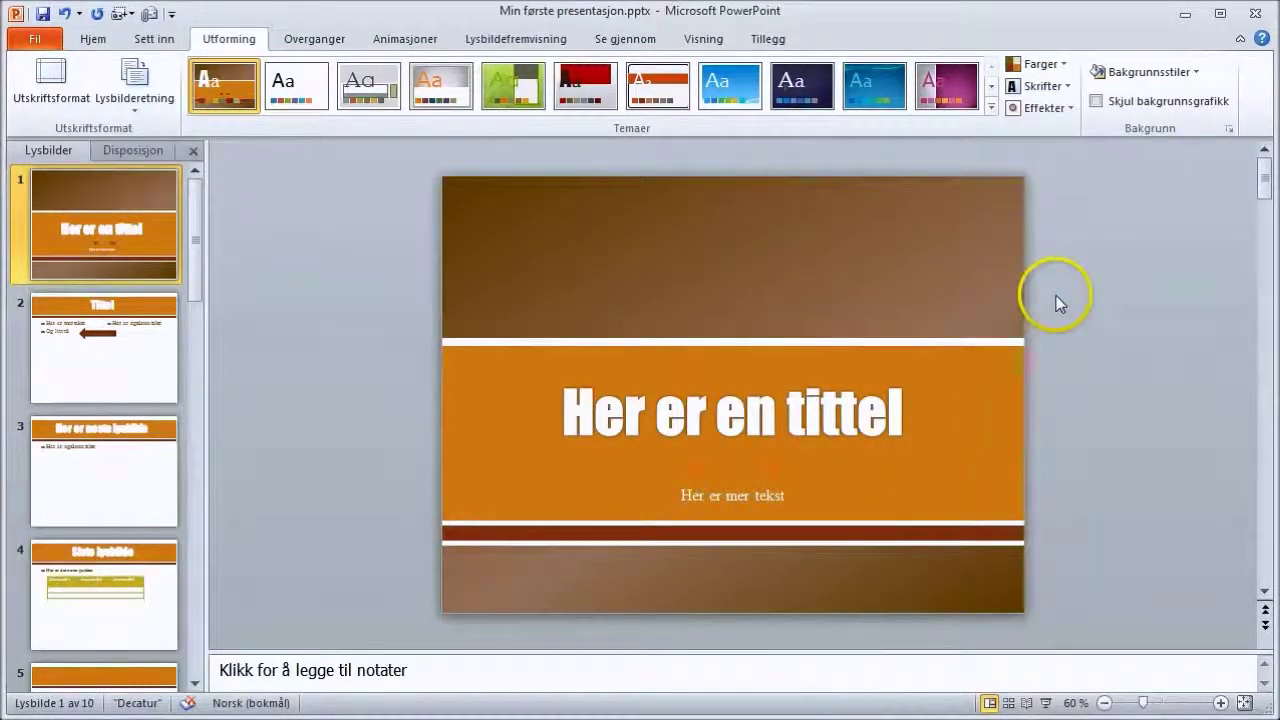
click(1060, 108)
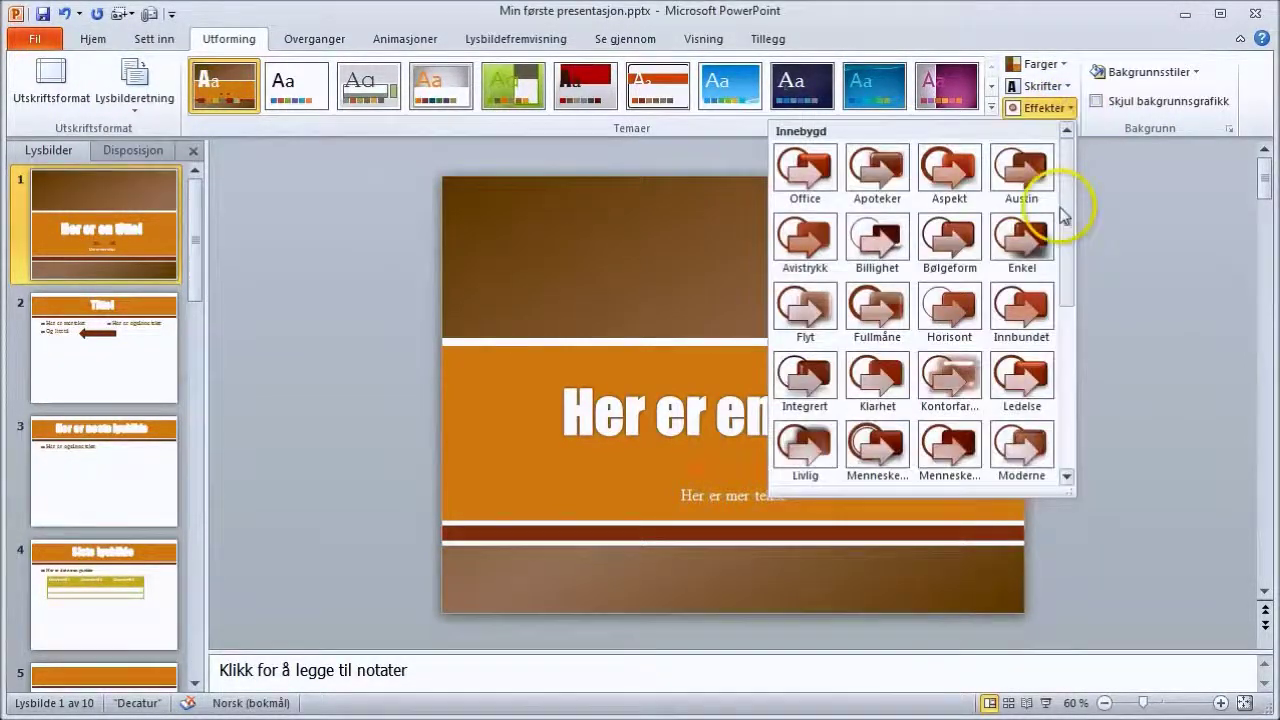
click(818, 454)
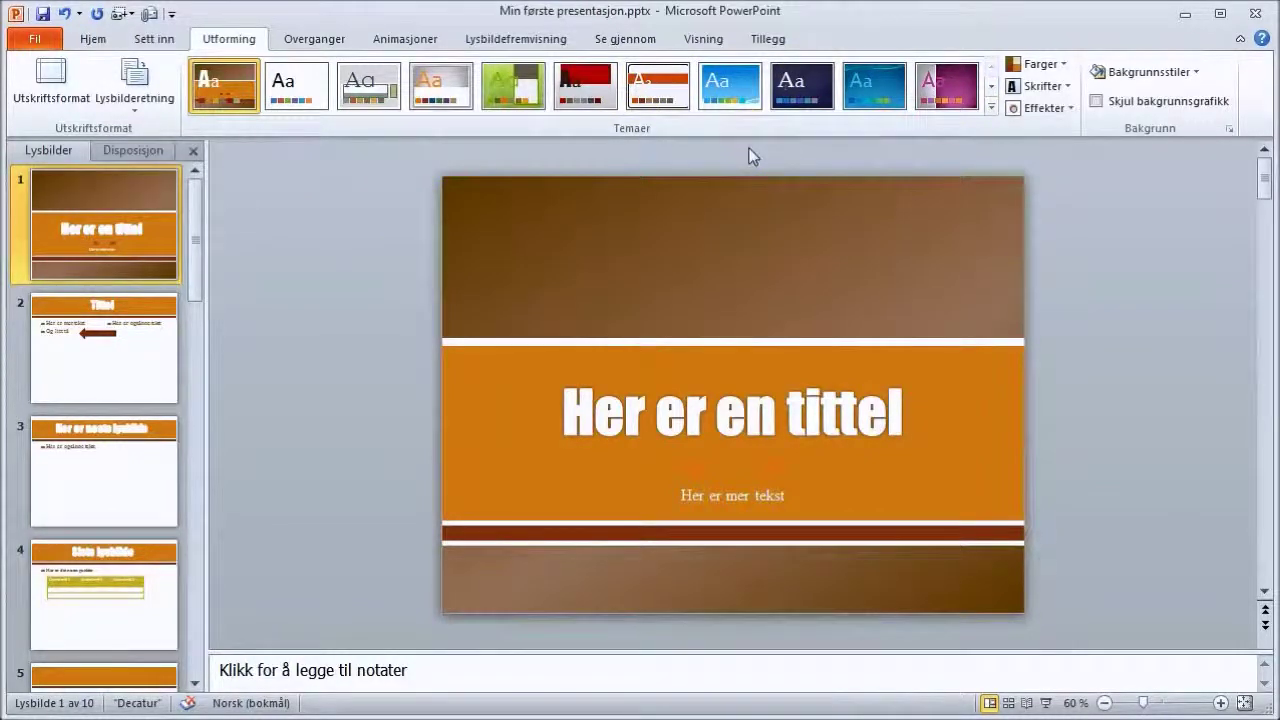
Try the beige background style, then switch all slides to the plain white Stil 1 background.
click(145, 340)
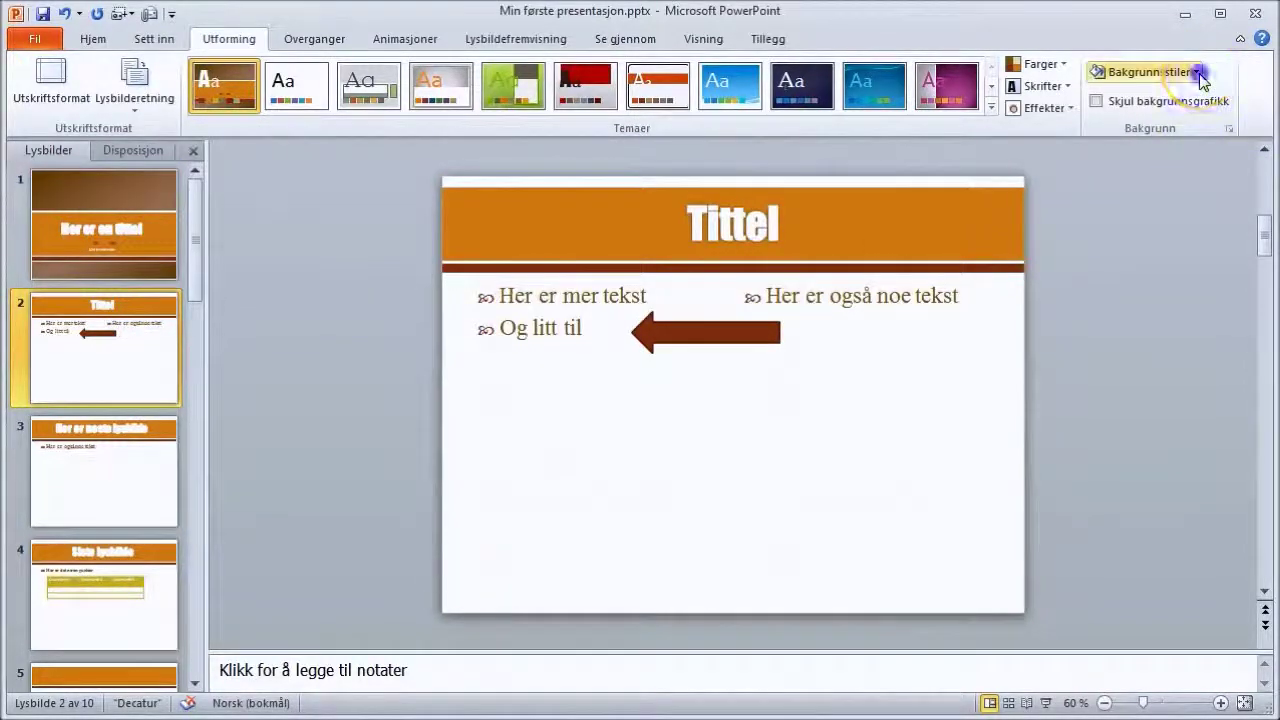
click(1198, 75)
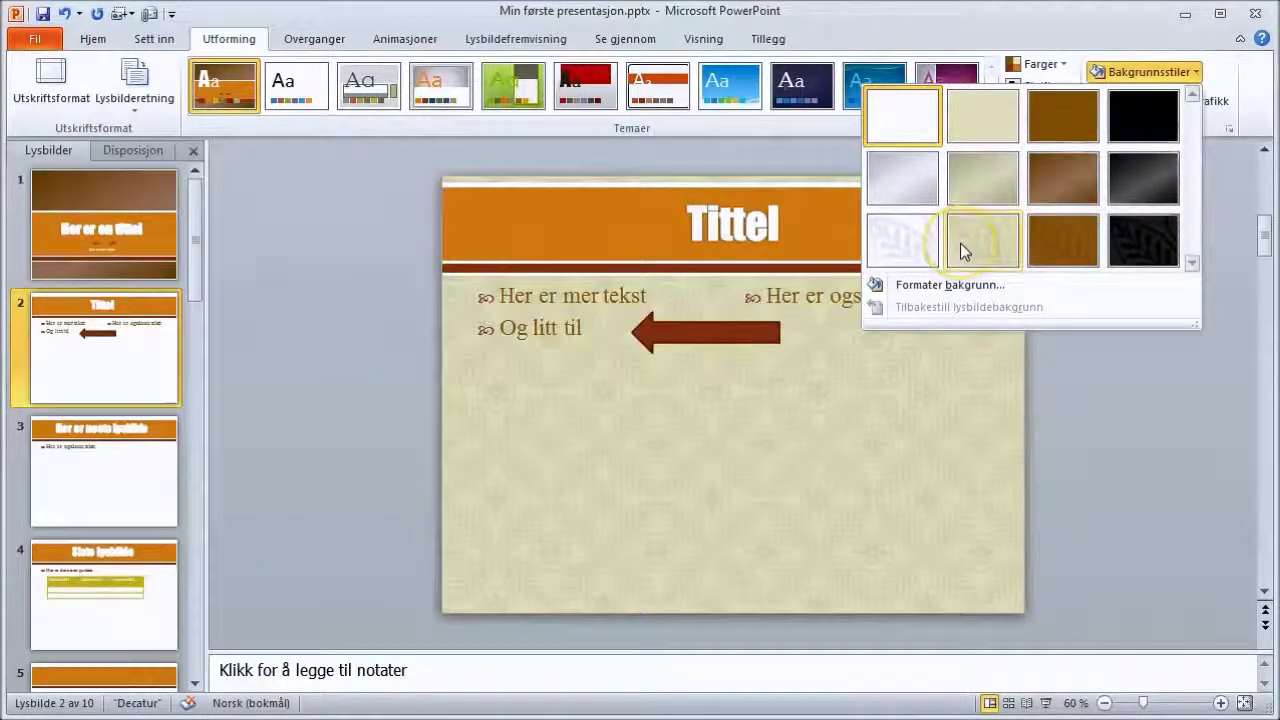
click(960, 245)
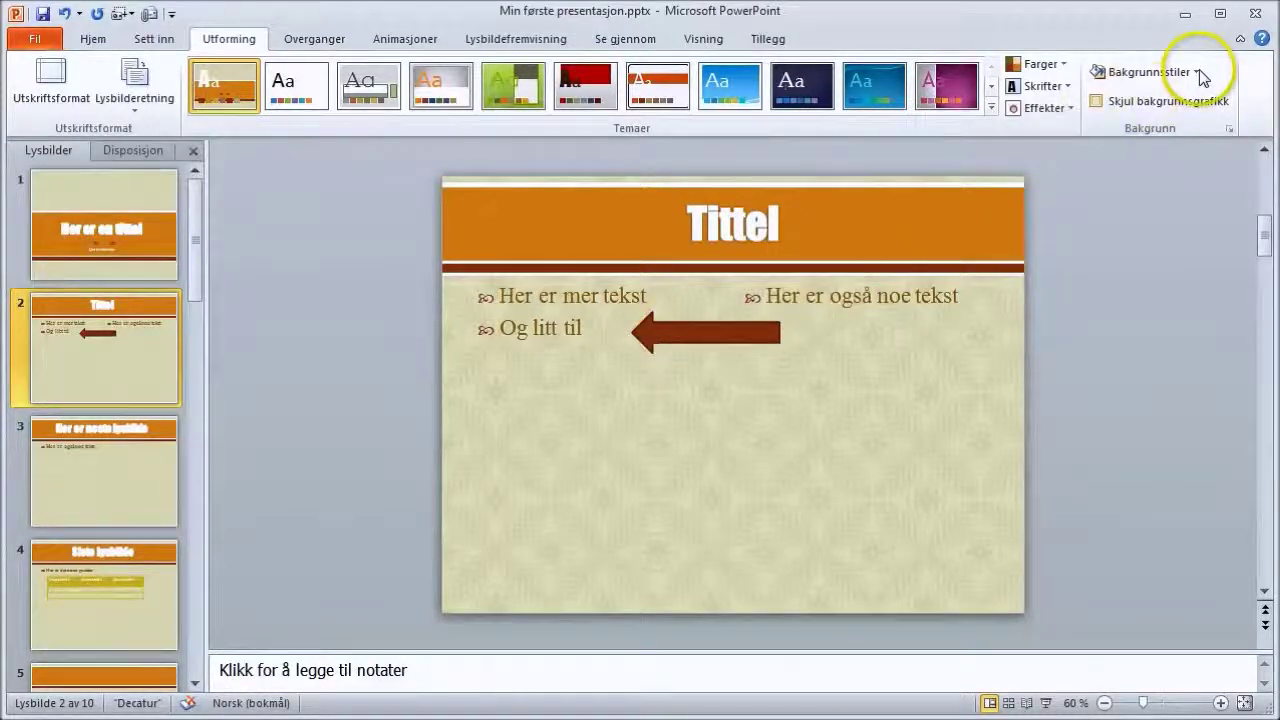
click(1145, 72)
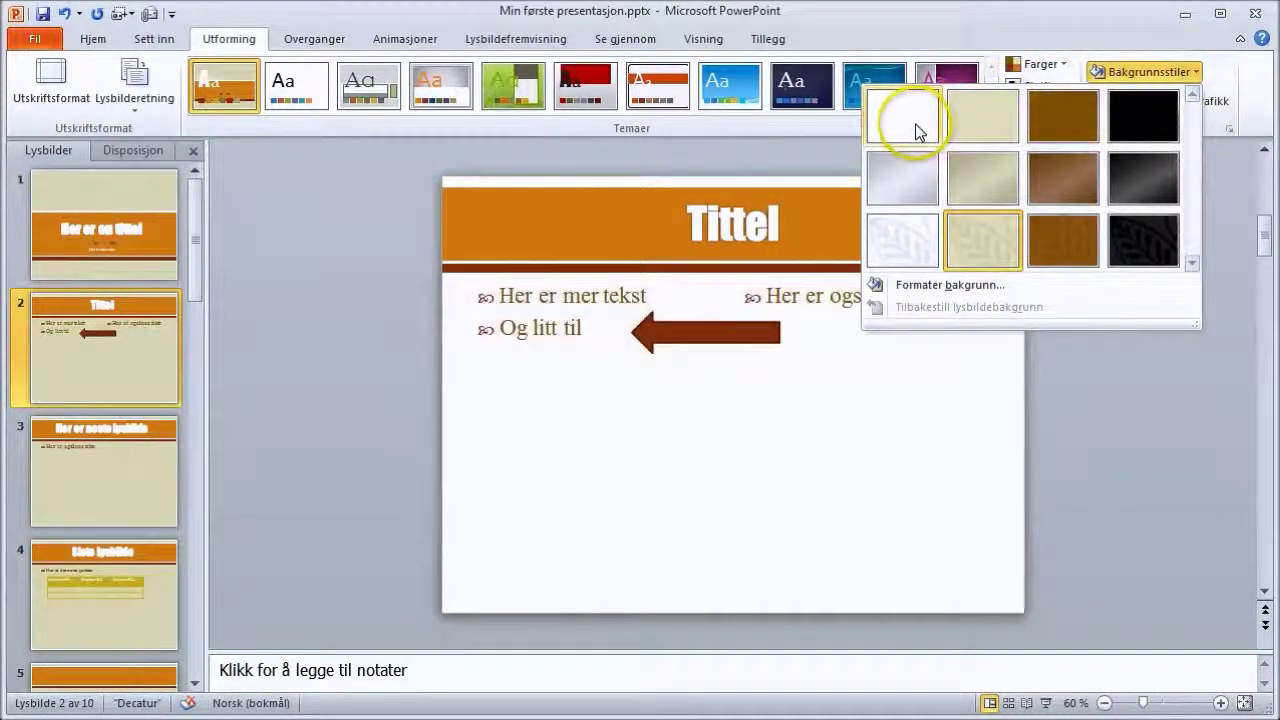
click(915, 125)
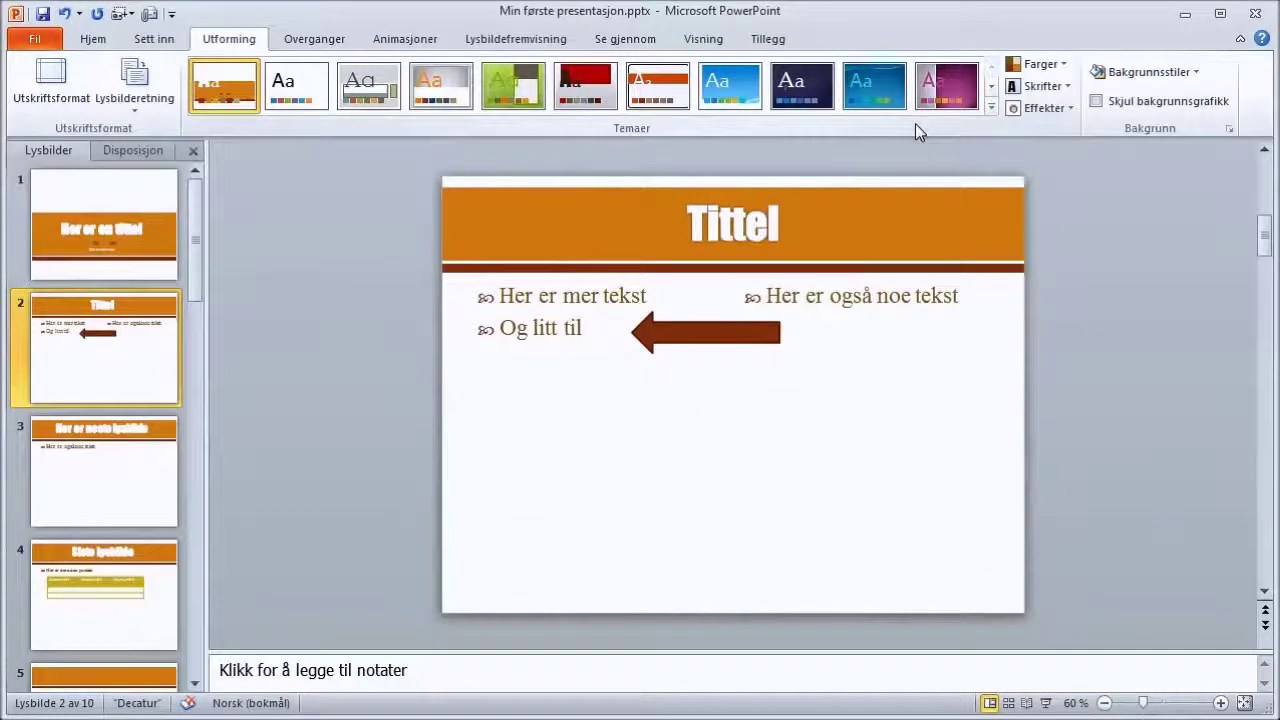
click(145, 197)
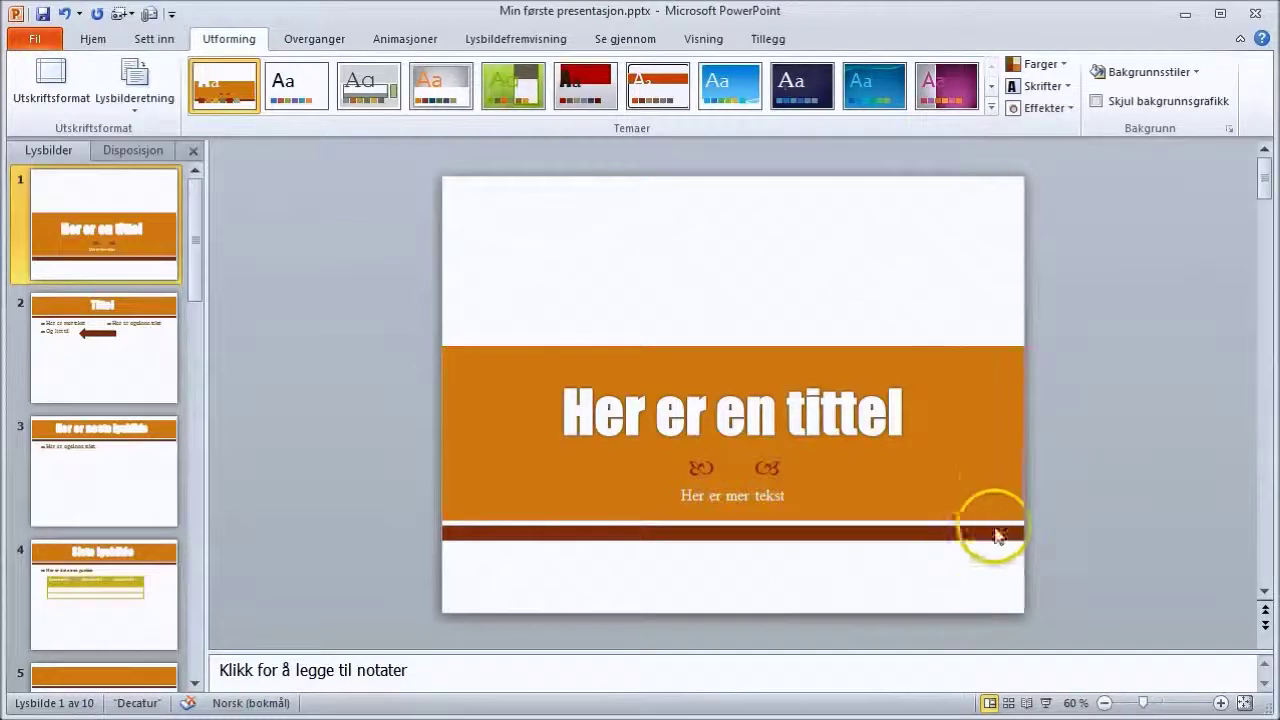
Try Kutt, Ton ned and Trykk on slide 1, then settle on Skyving and select slide 2.
click(316, 45)
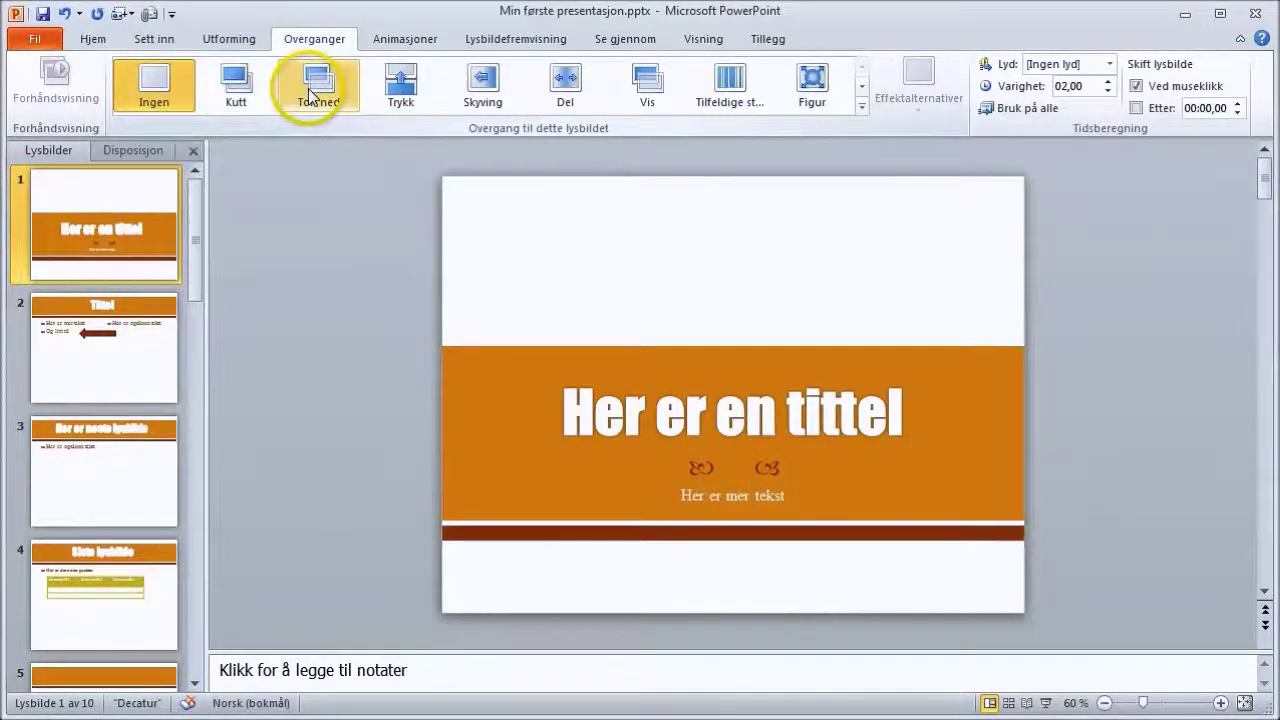
click(255, 89)
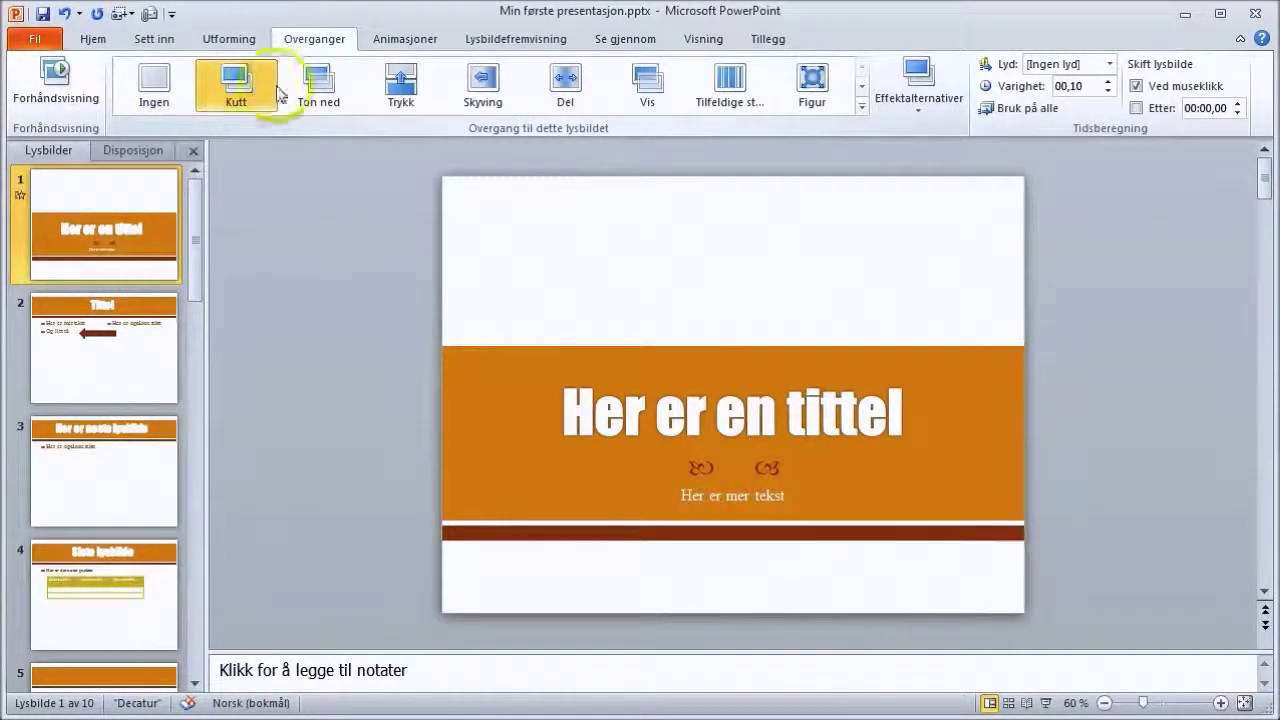
click(319, 87)
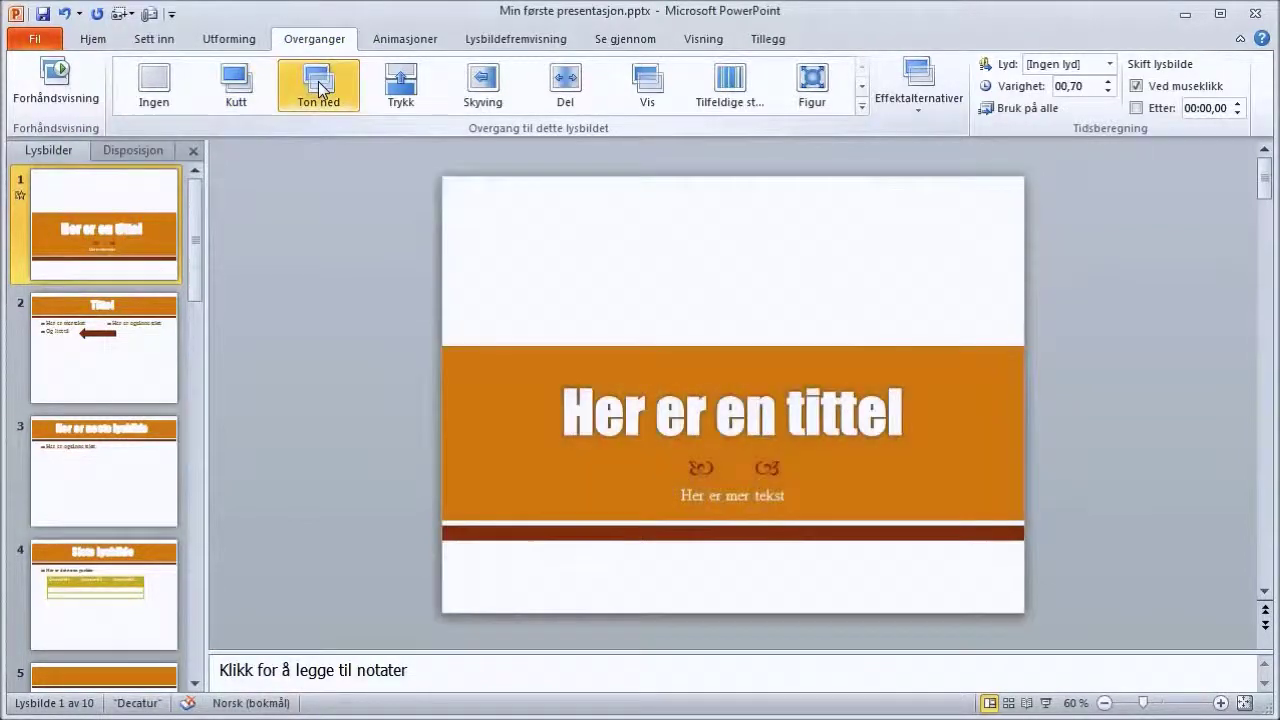
click(412, 90)
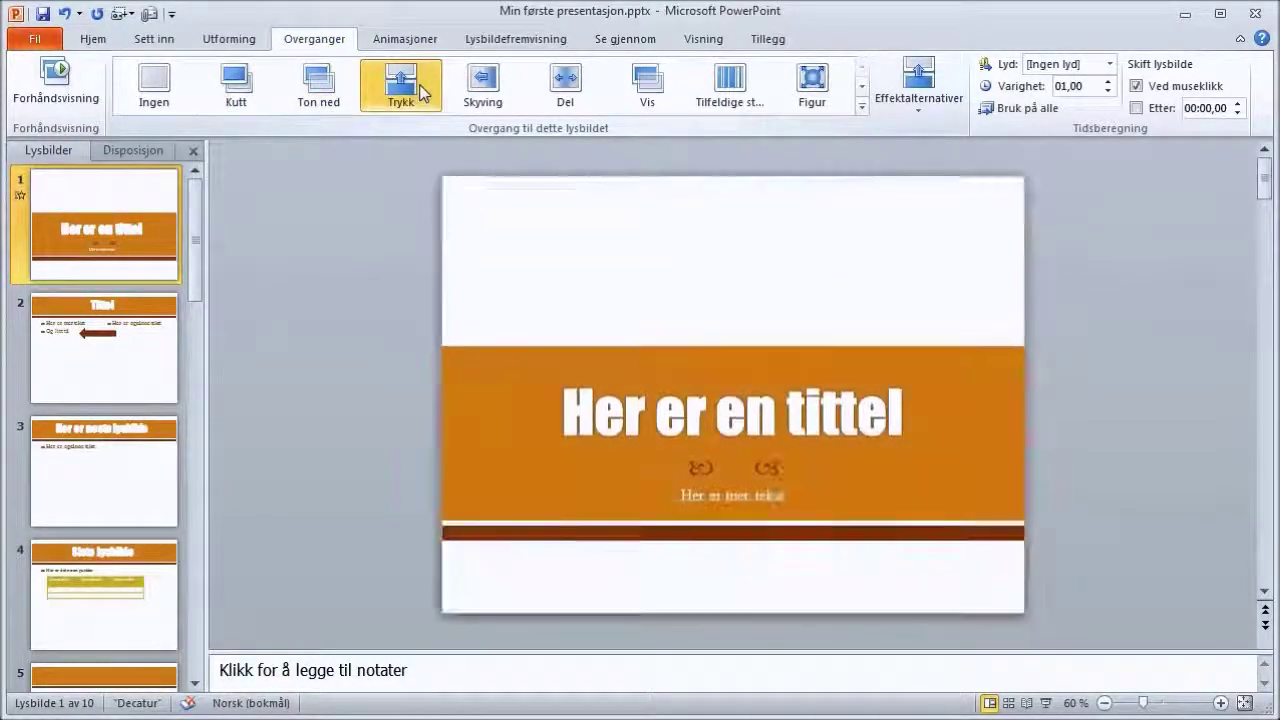
click(490, 90)
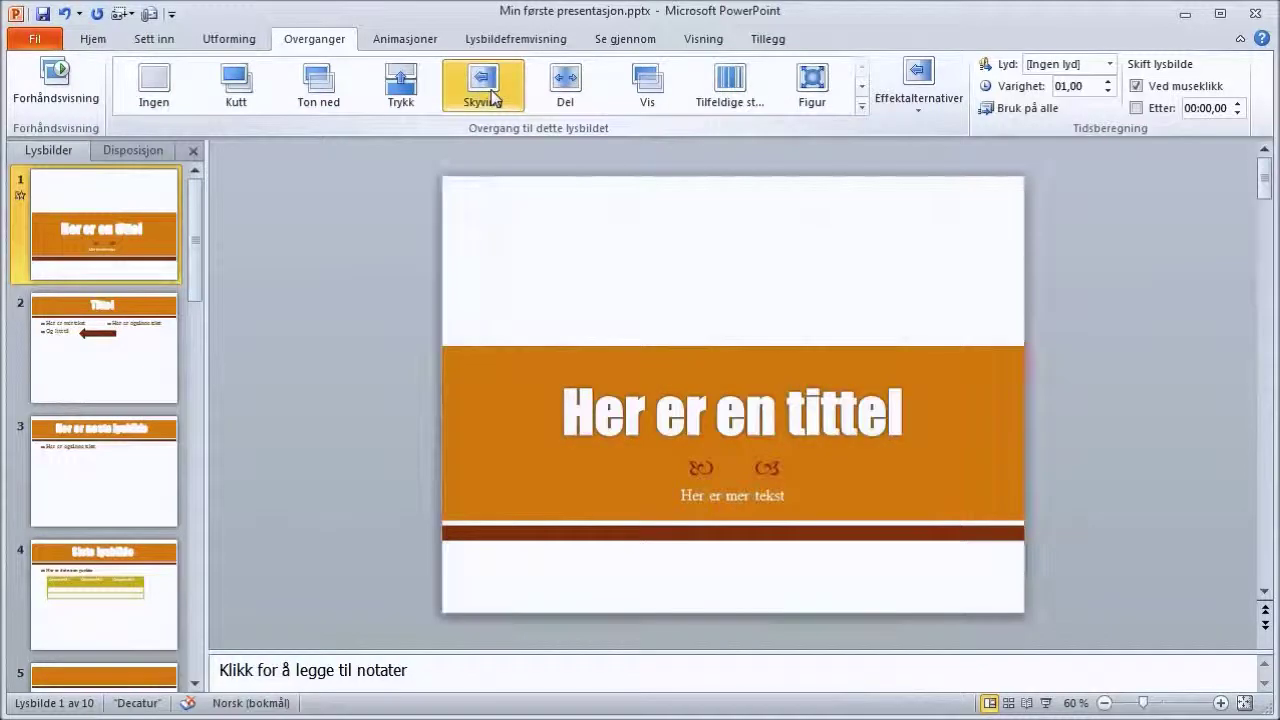
click(109, 323)
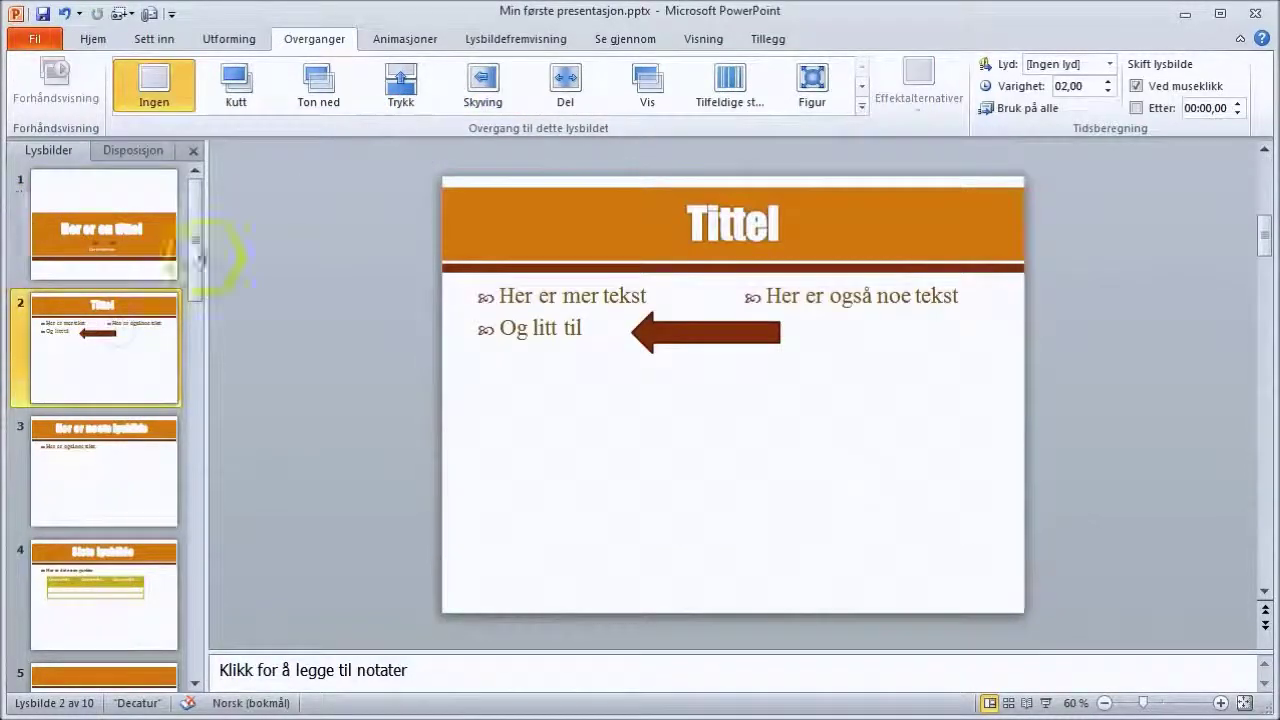
Try Skyving, Tilfeldige striper and Galleri on slide 2, finally choosing the Dører transition.
click(474, 95)
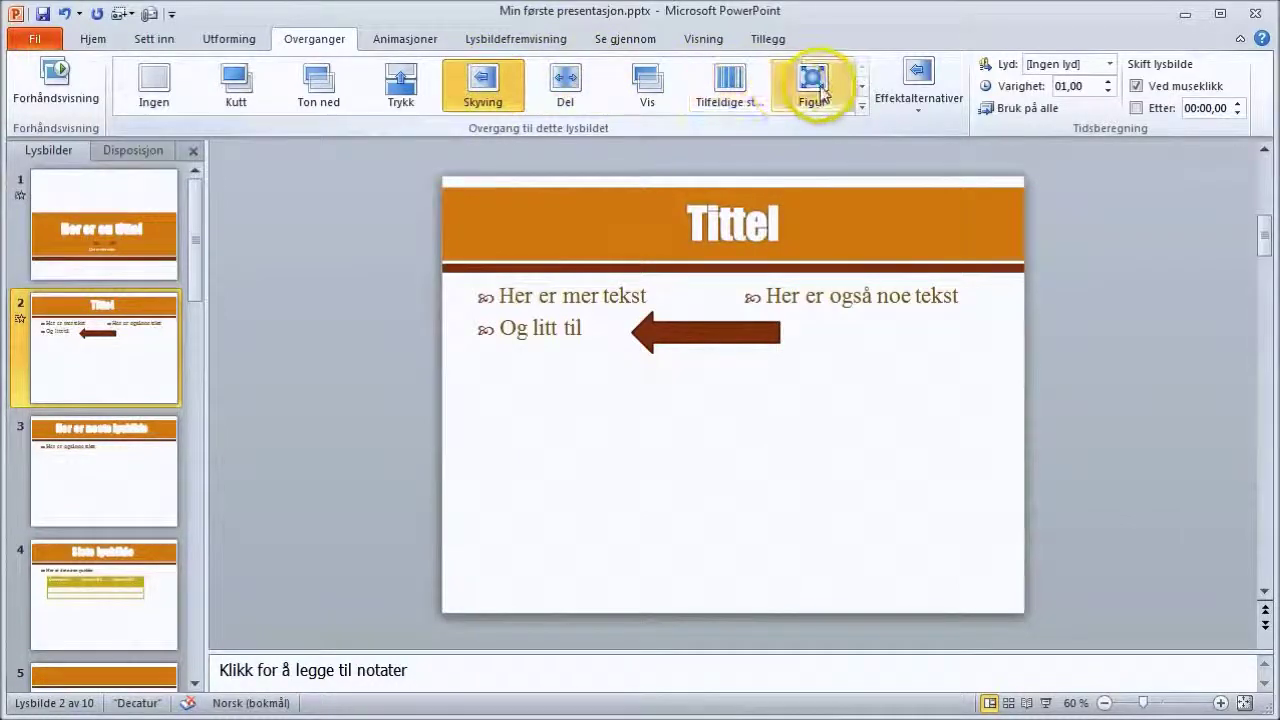
click(763, 90)
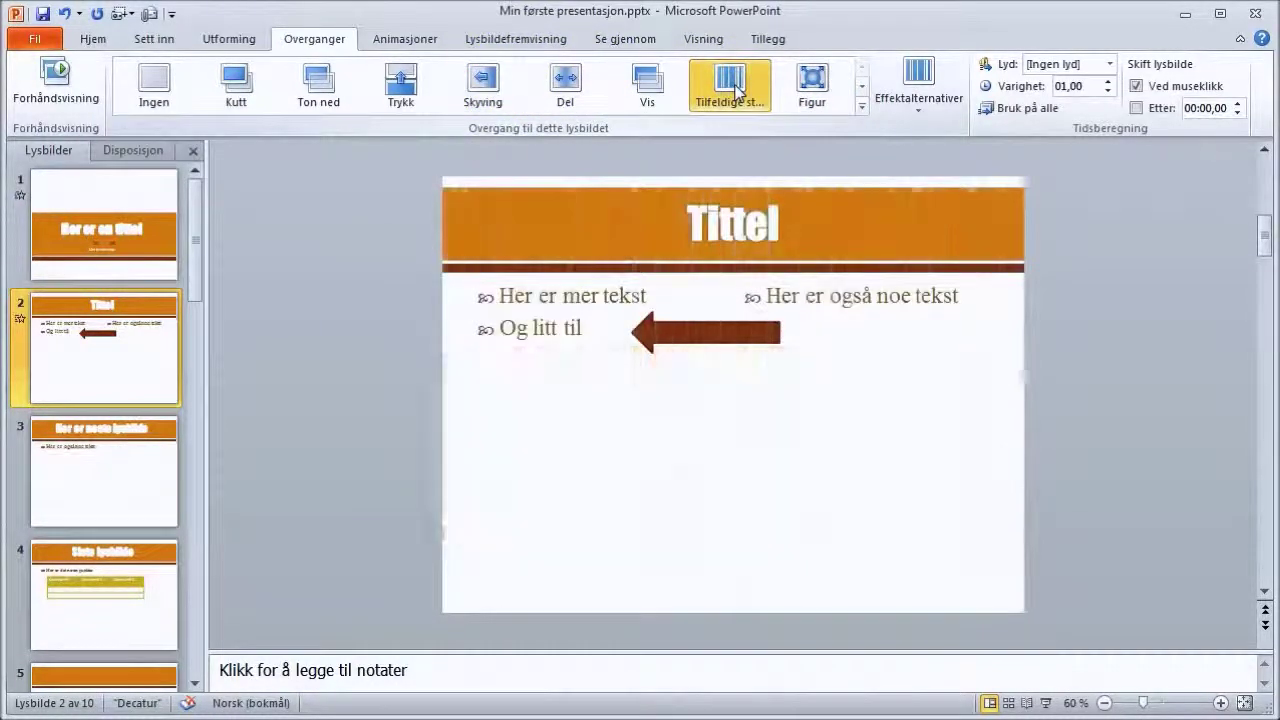
click(860, 106)
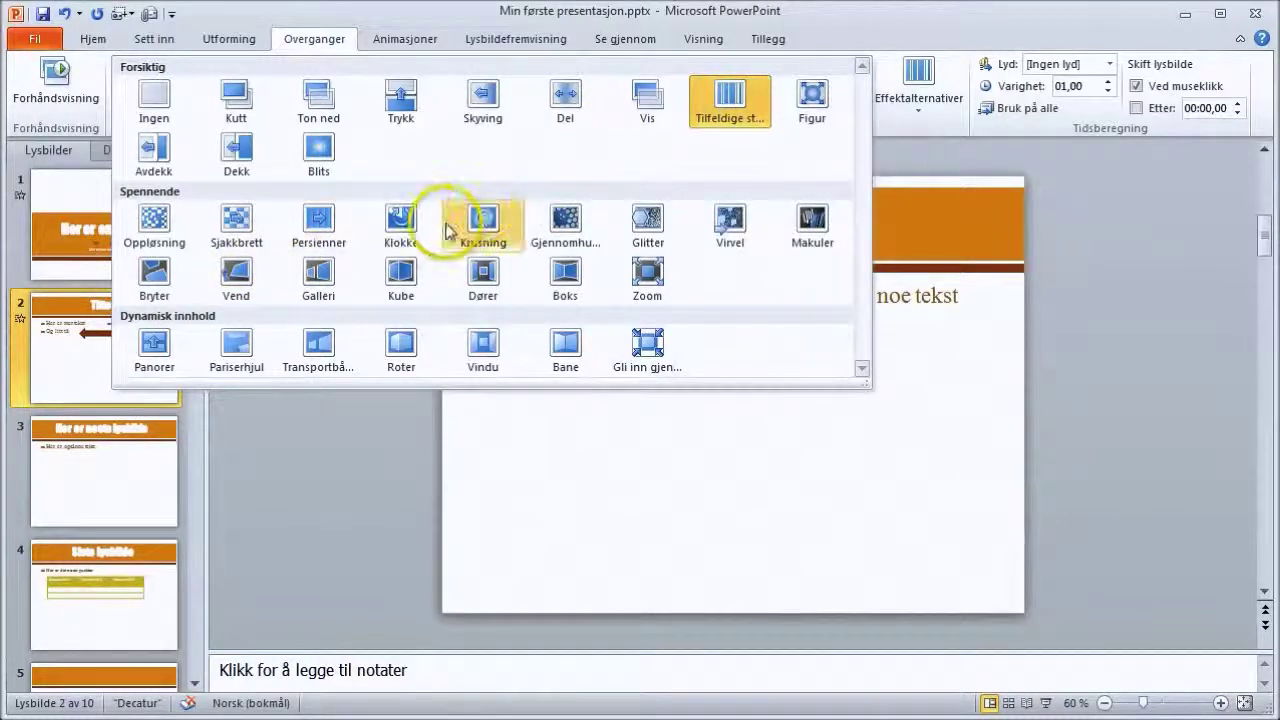
click(322, 270)
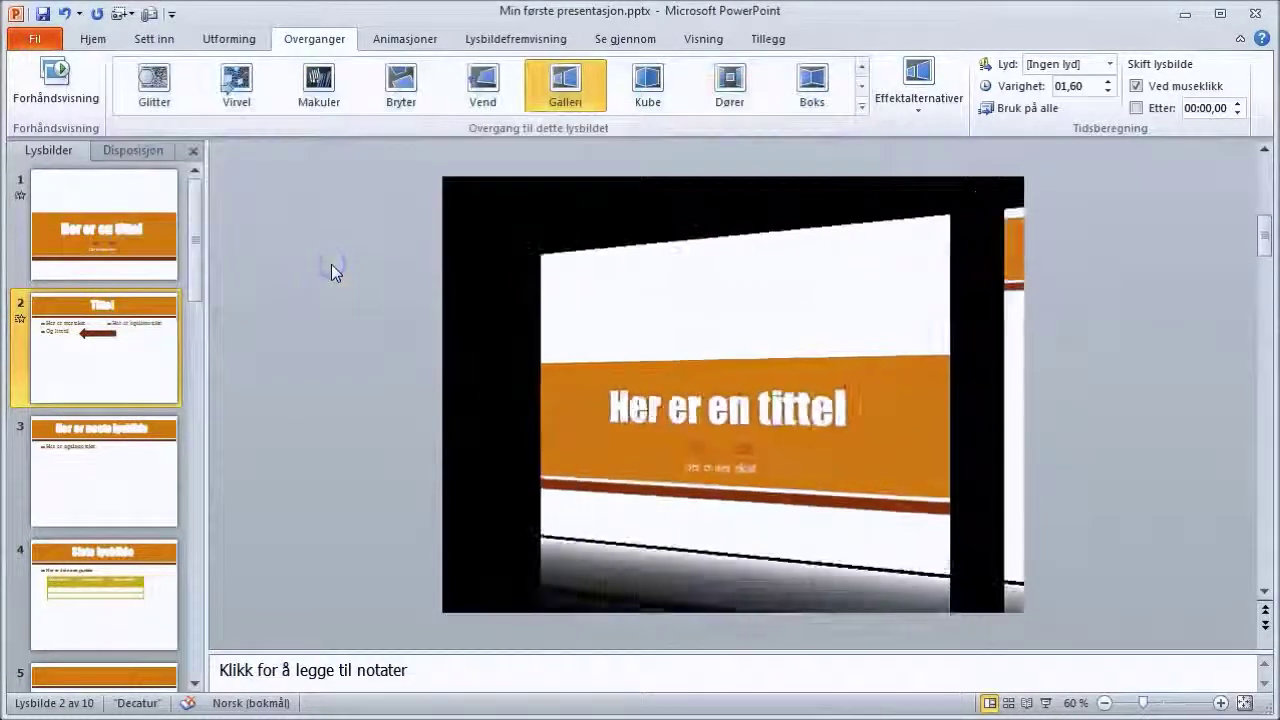
click(740, 85)
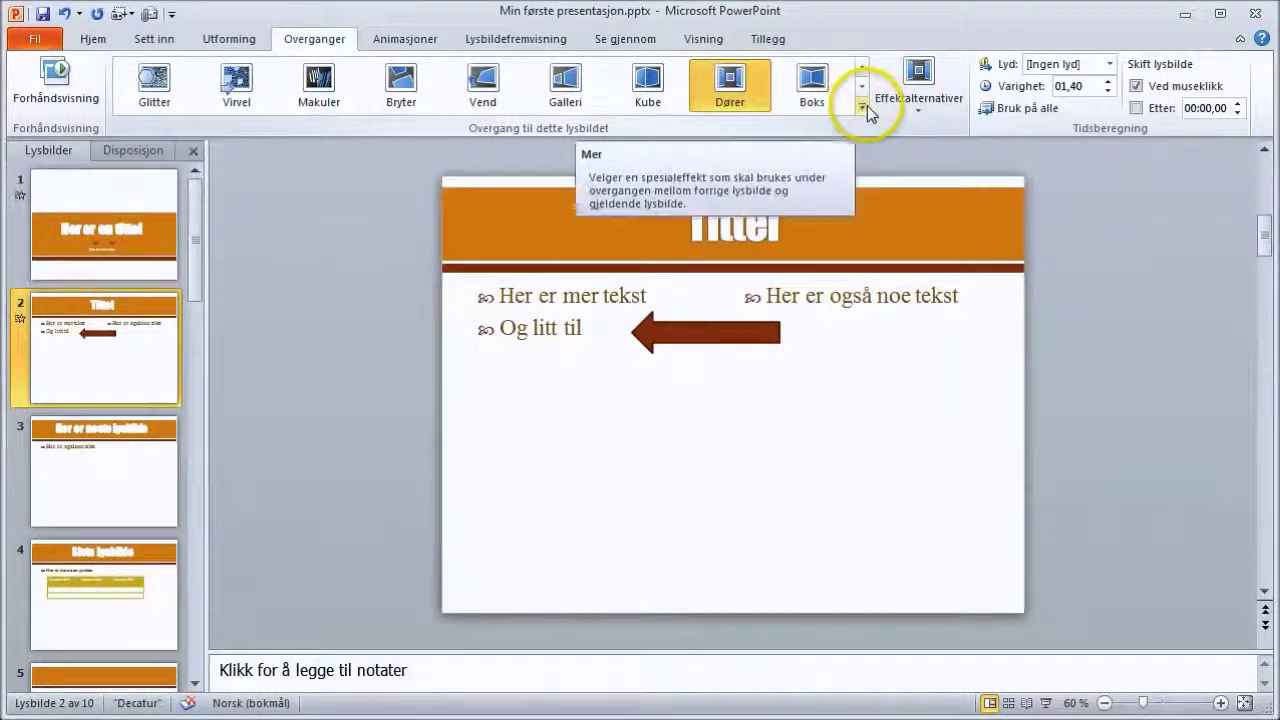
Set the Dører transition's Varighet to 00,25 and preview the shortened effect.
click(1018, 119)
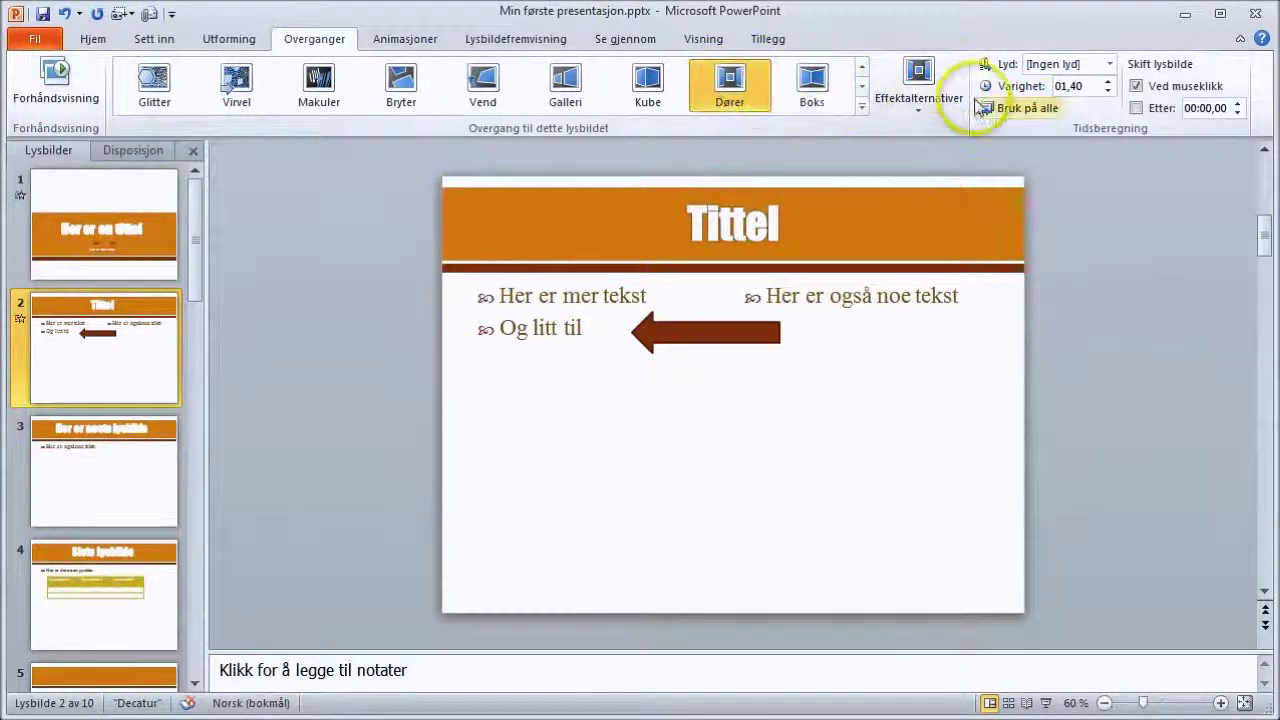
click(738, 90)
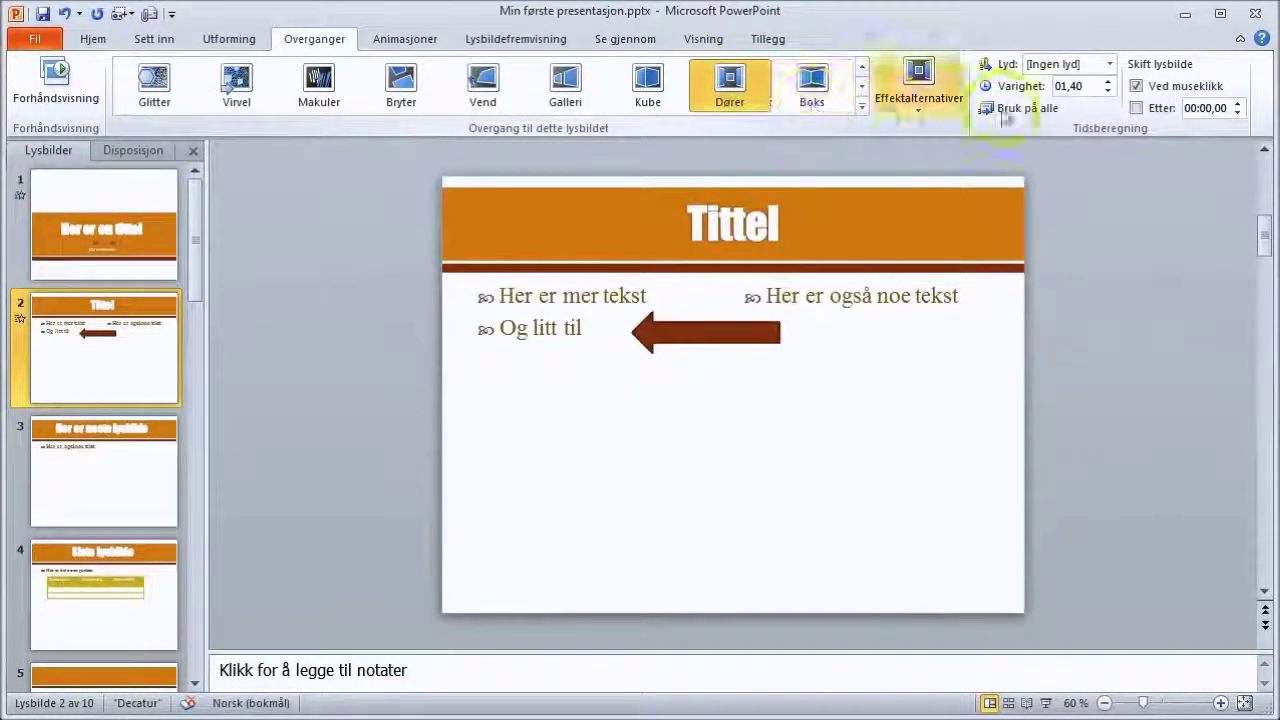
click(1108, 82)
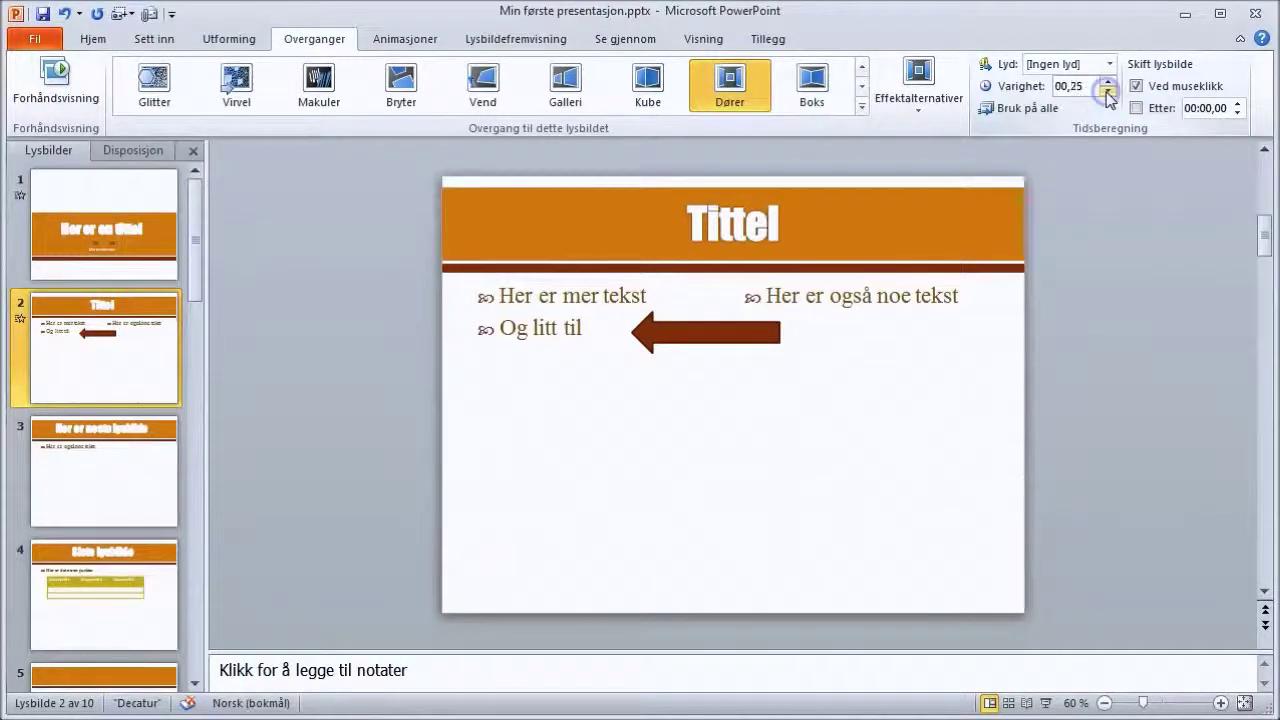
click(1108, 91)
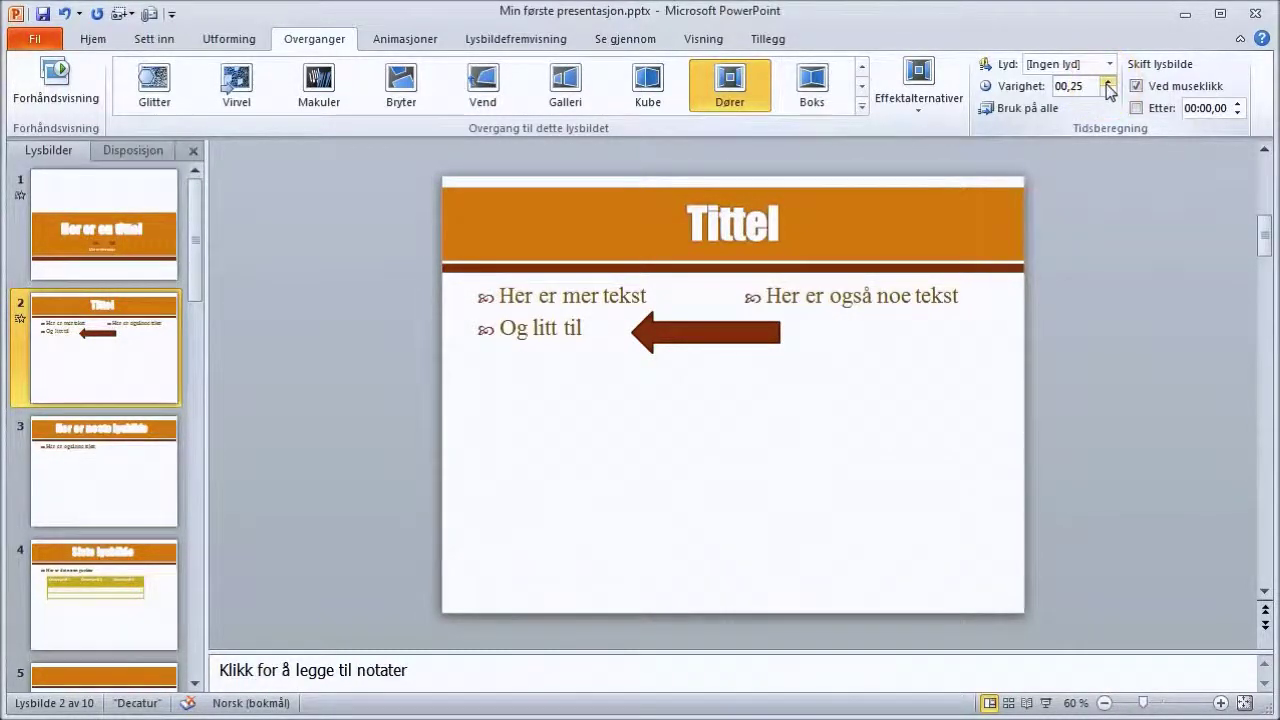
click(60, 75)
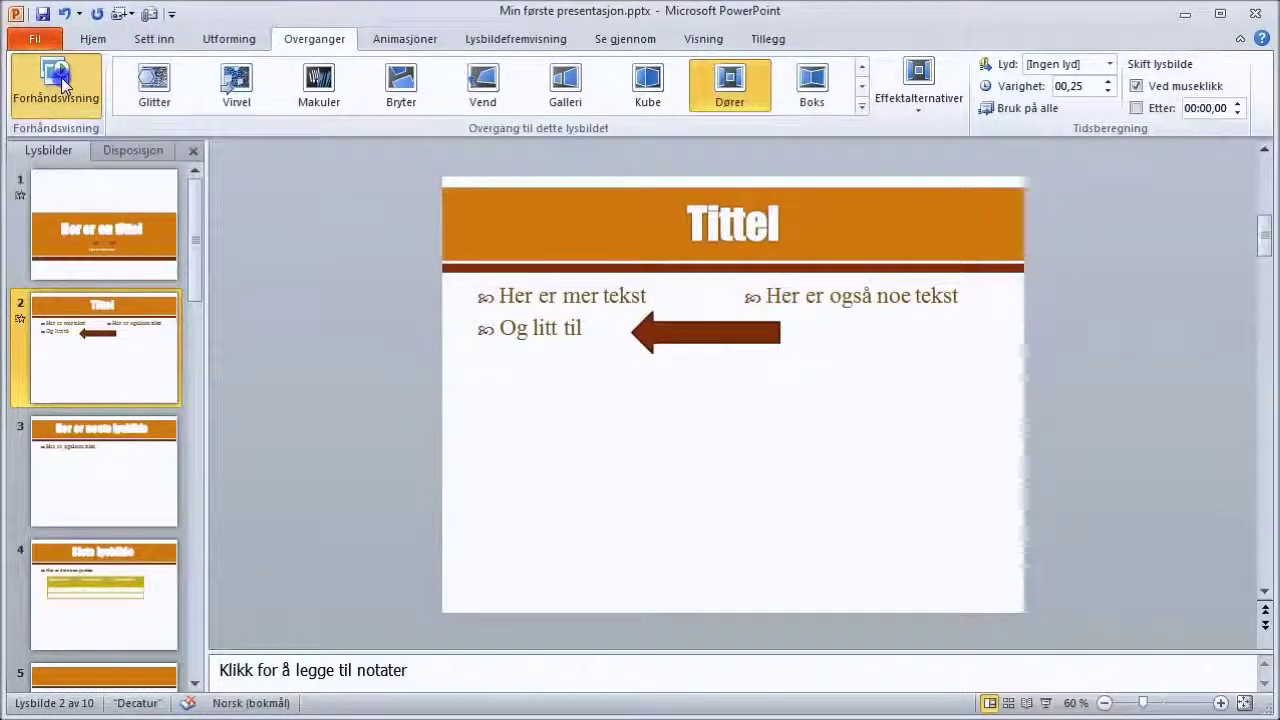
Lengthen the Dører duration, preview it, and set its effect option to Vannrett.
click(1108, 82)
click(1108, 82)
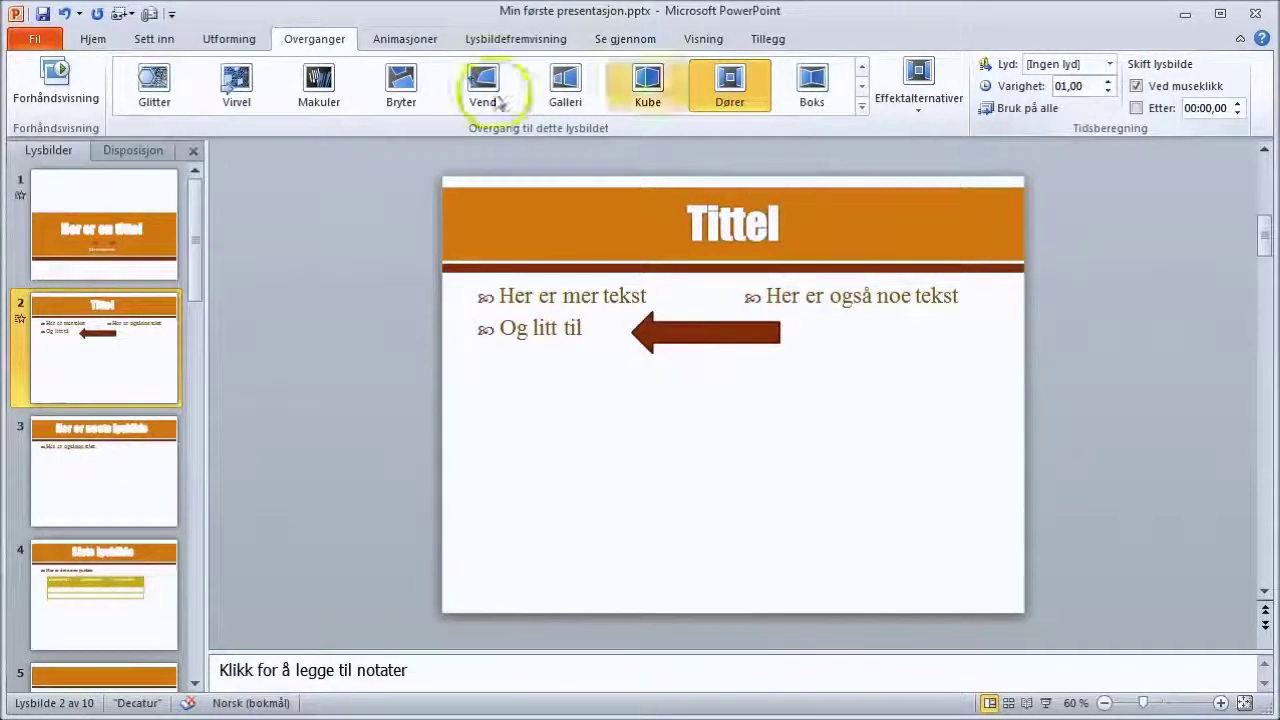
click(55, 90)
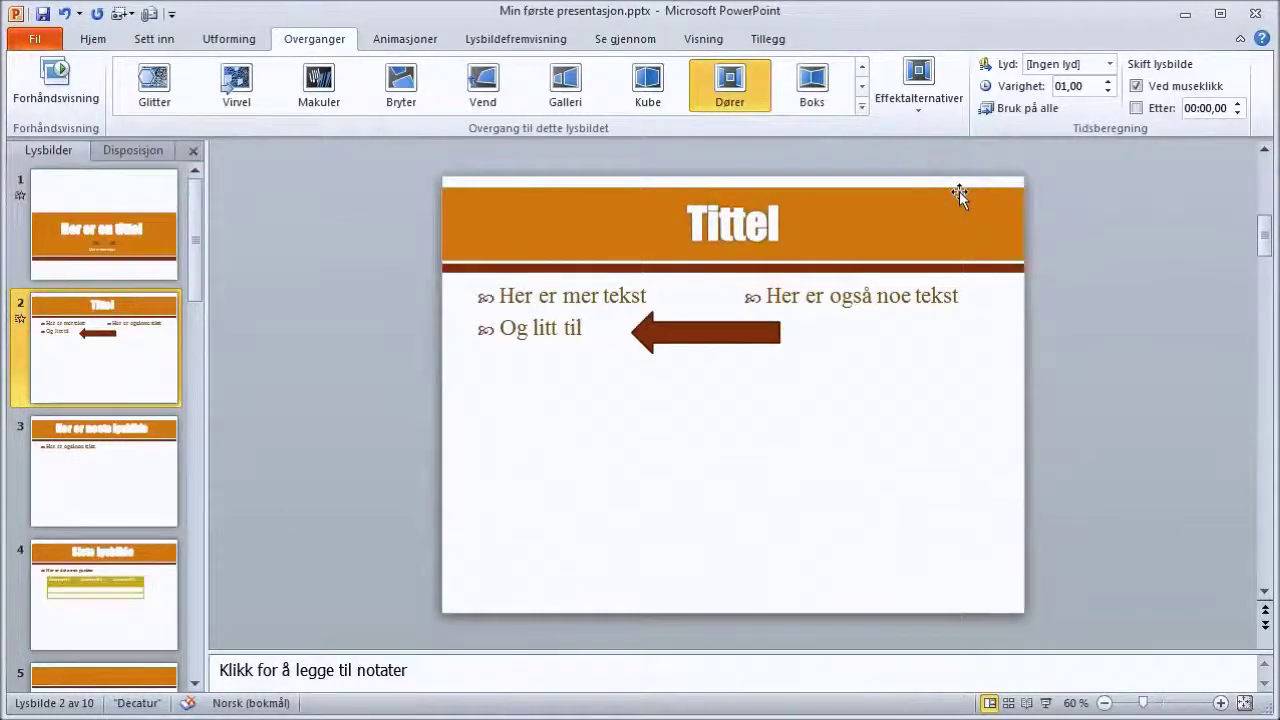
click(919, 108)
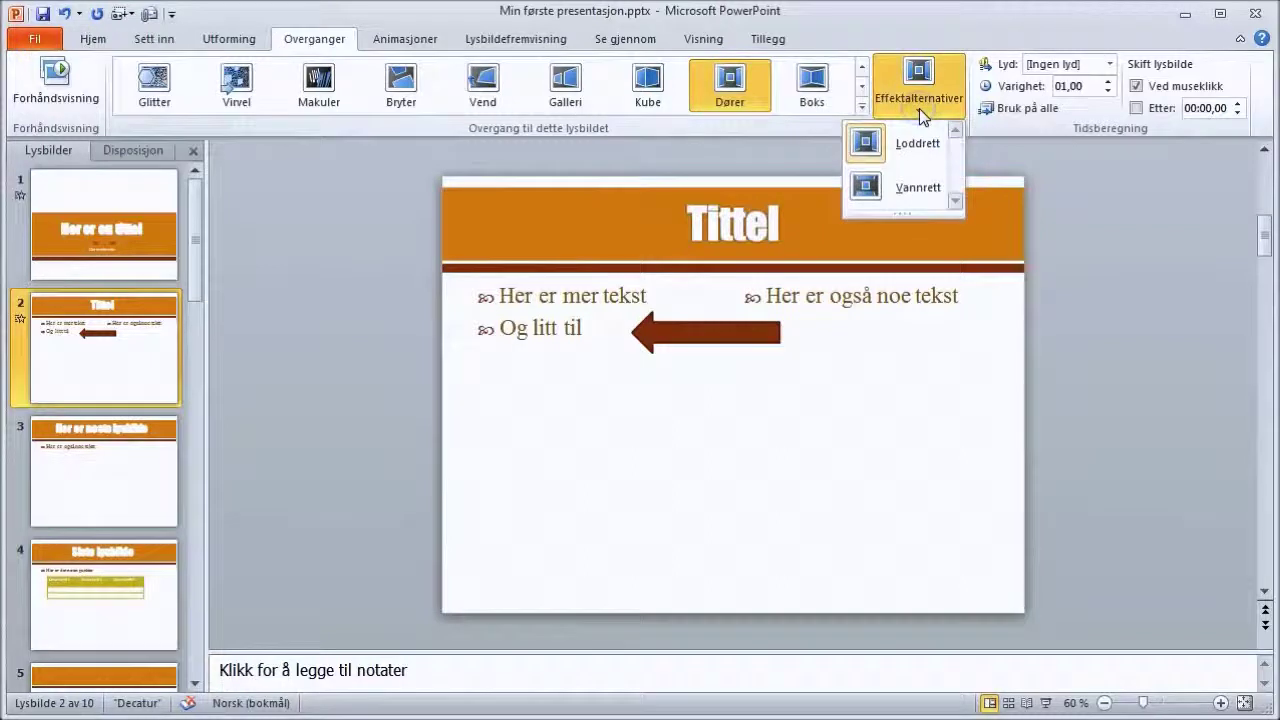
click(912, 188)
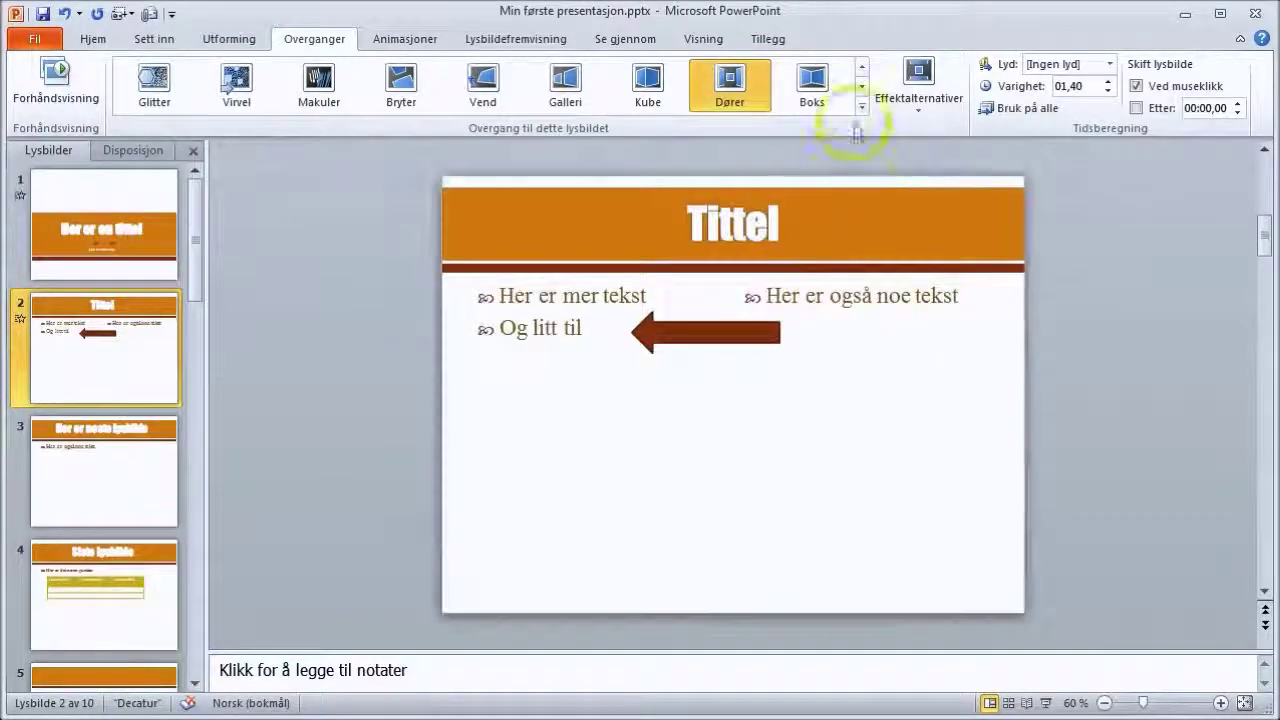
Switch slide 2 to the Boks transition, trying Fra bunnen and then Fra toppen.
click(816, 98)
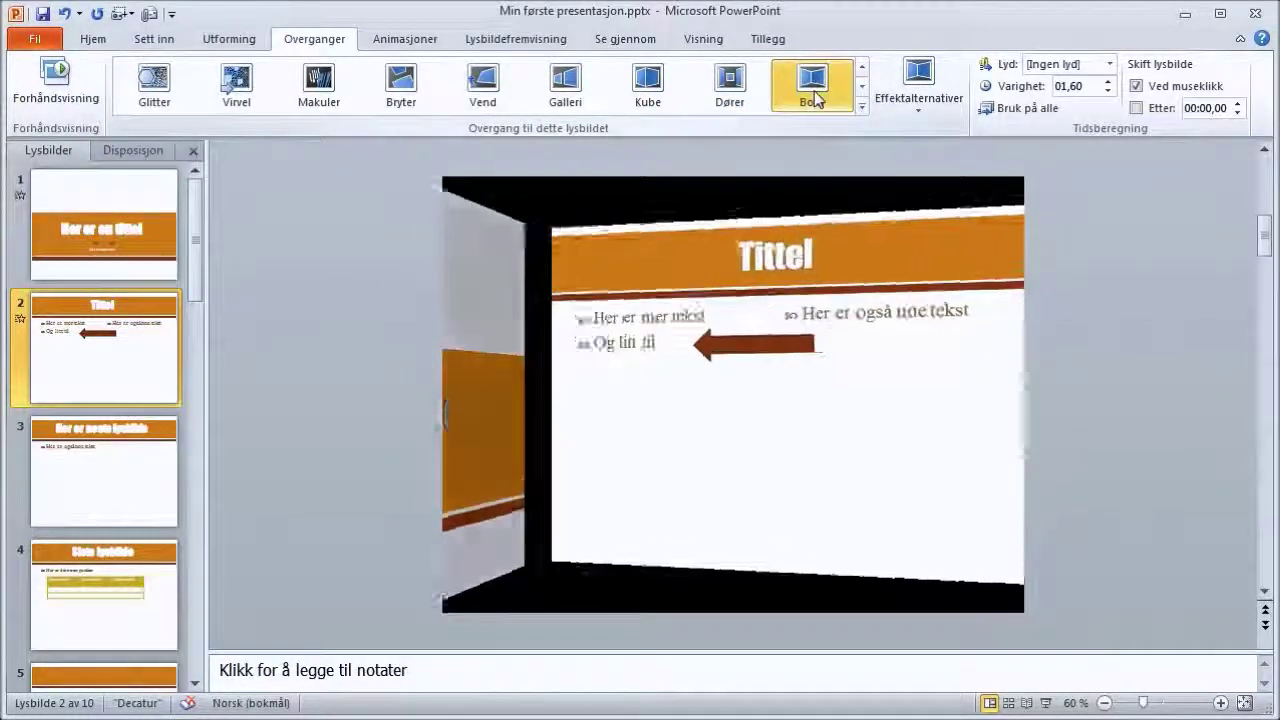
click(926, 100)
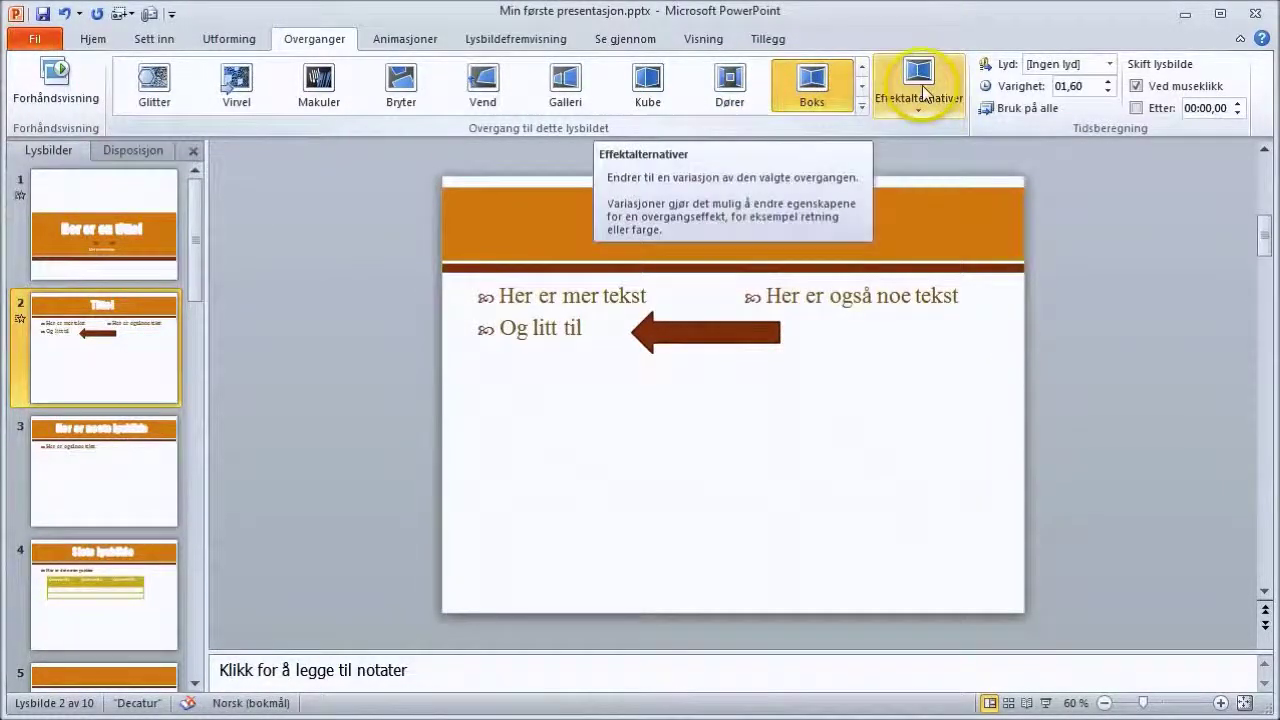
click(919, 108)
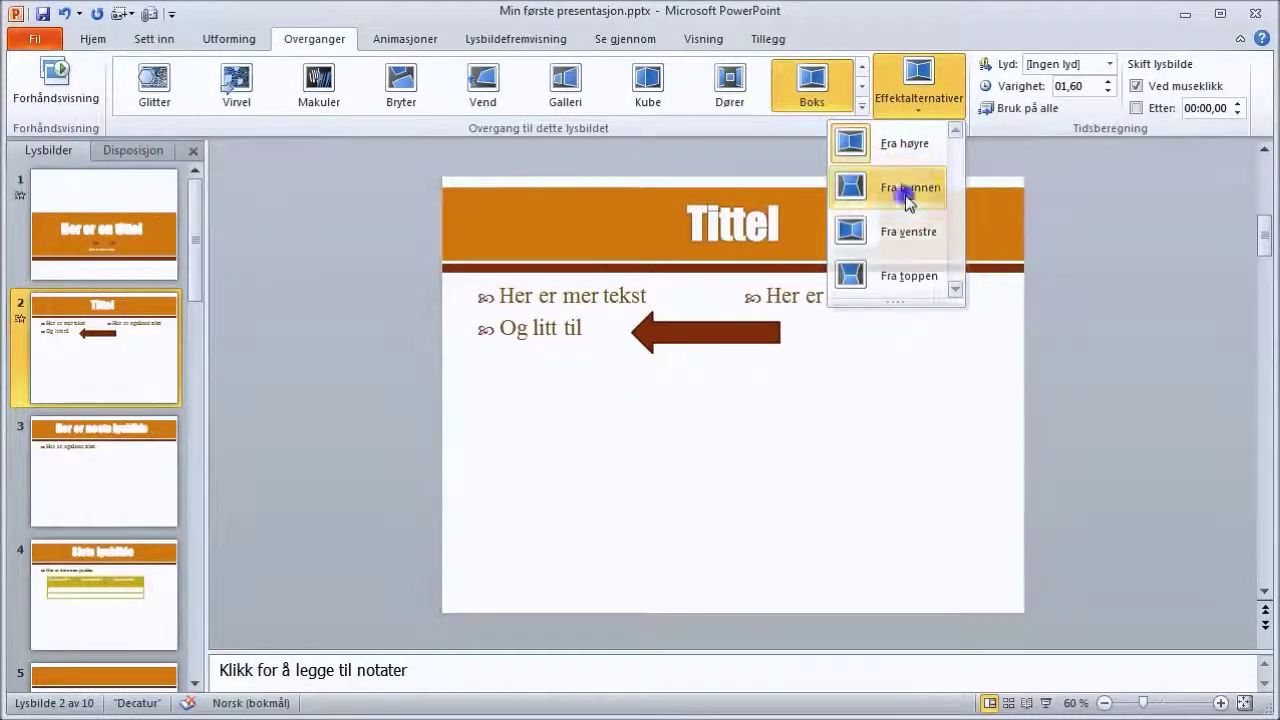
click(908, 187)
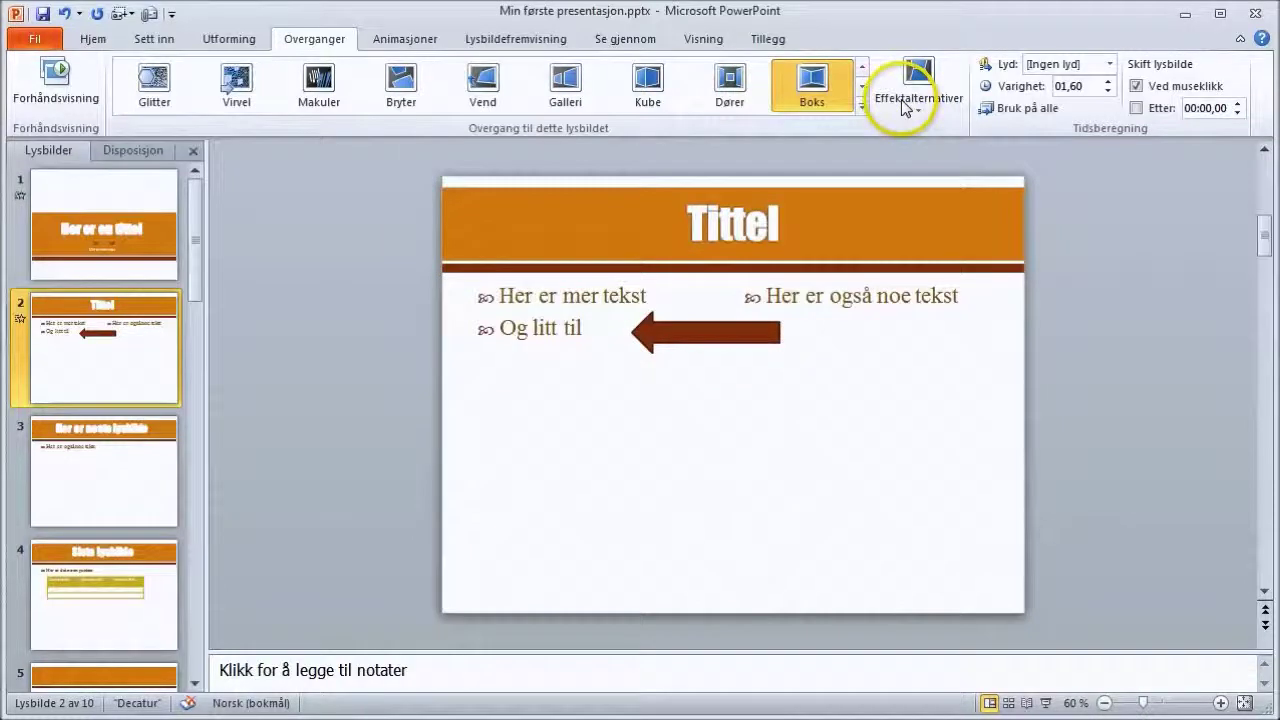
click(910, 105)
click(893, 273)
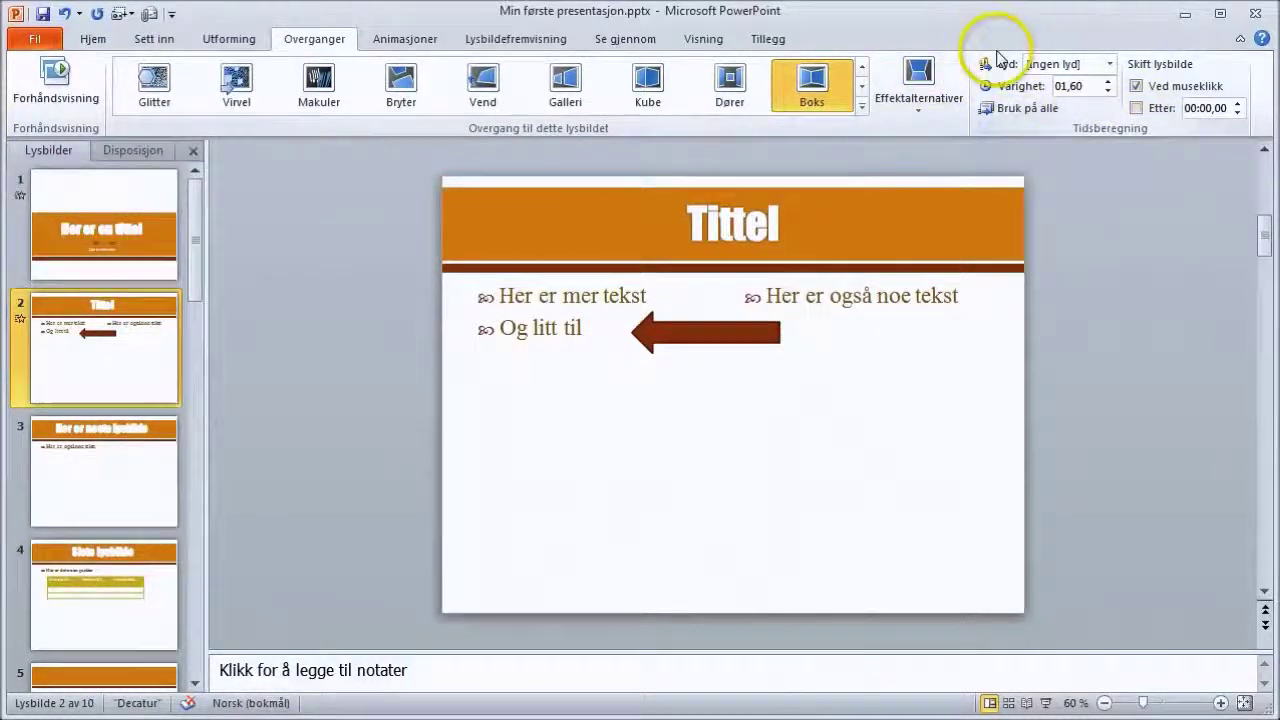
Preview slide 2's Boks transition entering from the top.
click(820, 85)
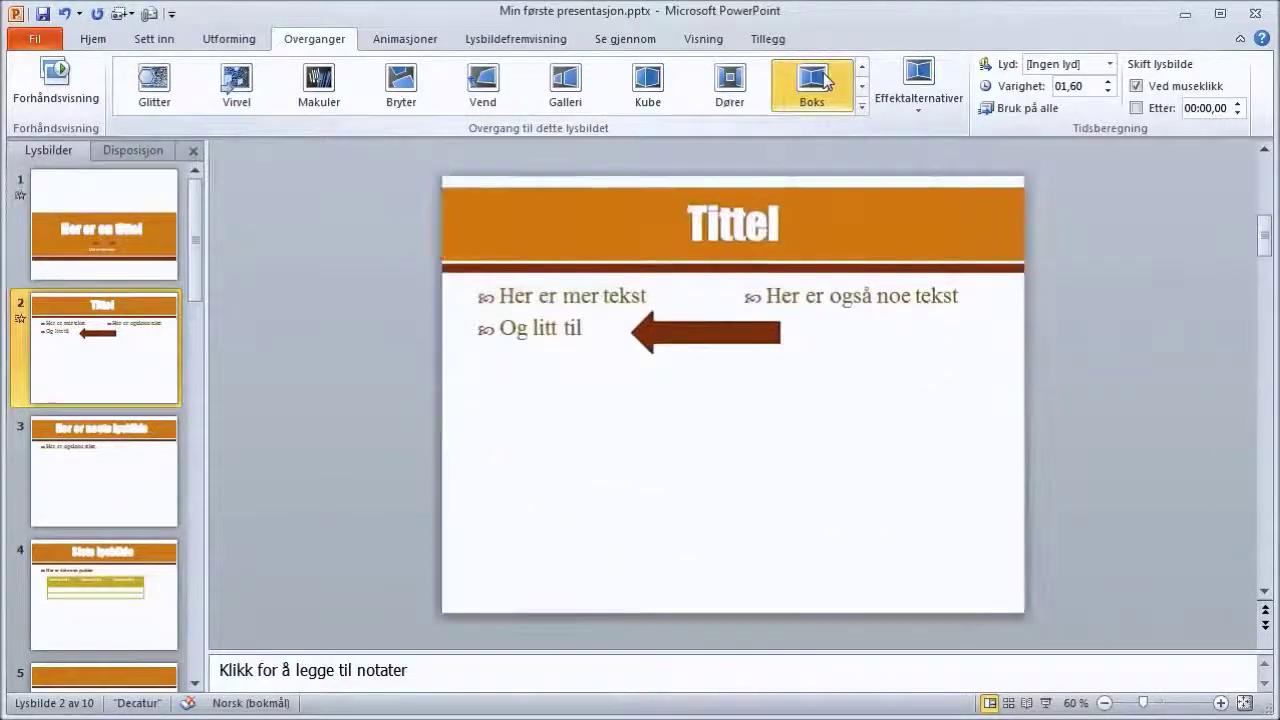
Apply the Boks transition to every slide with Bruk på alle.
click(1040, 117)
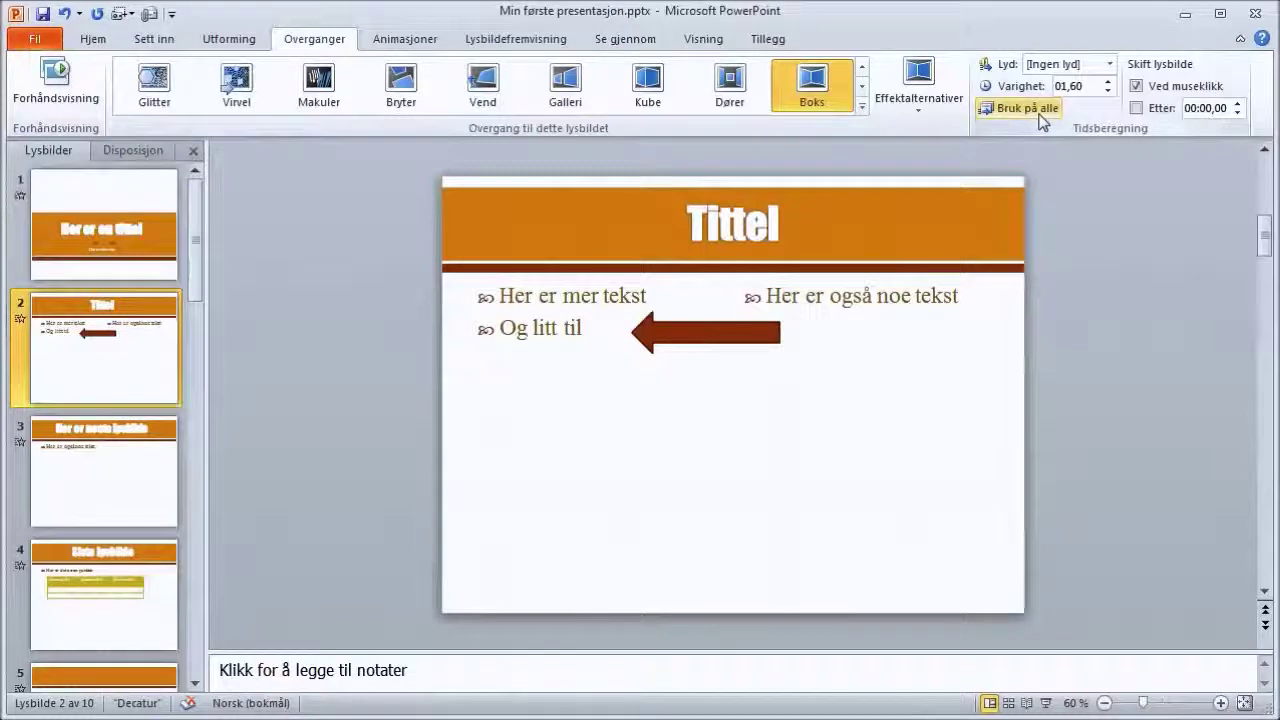
click(873, 22)
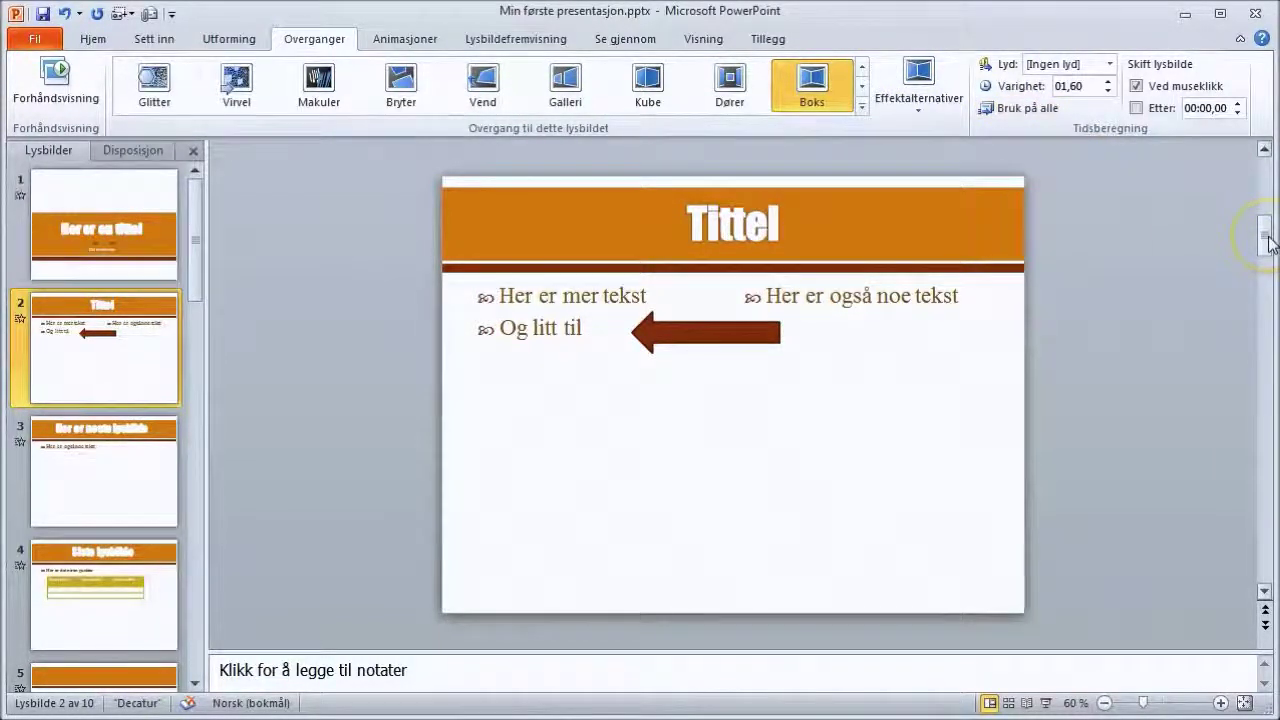
click(343, 683)
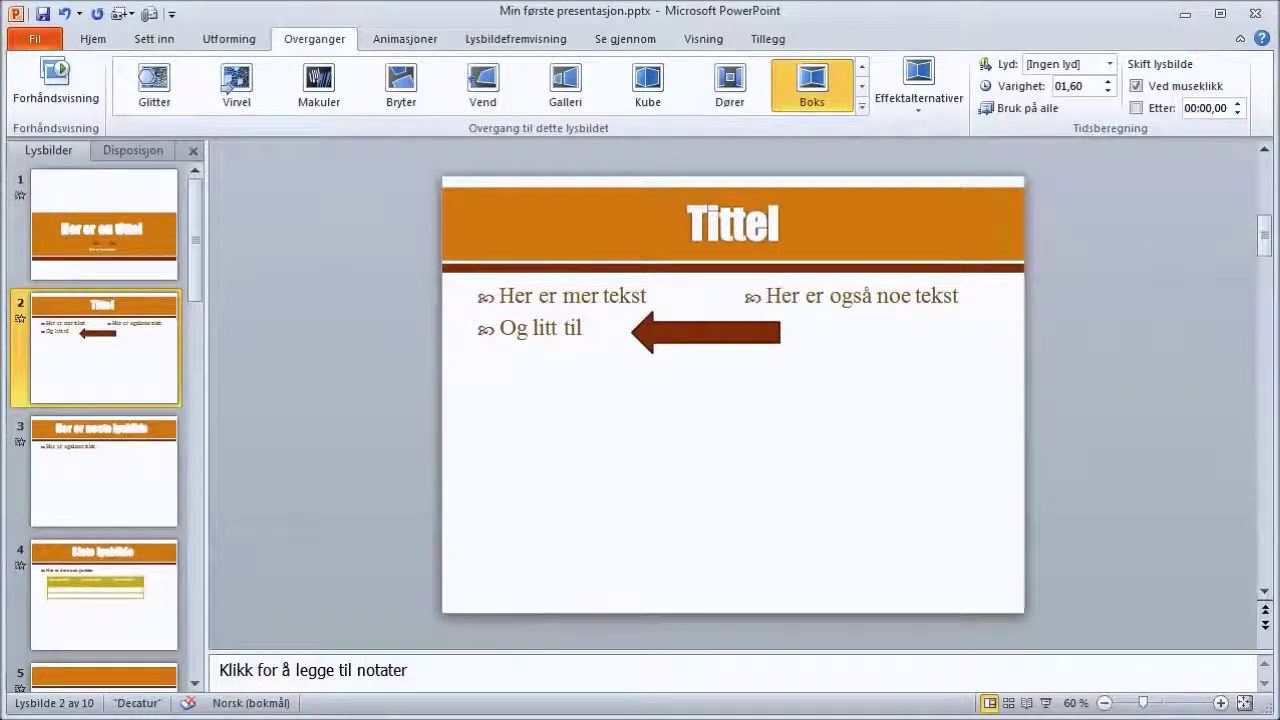